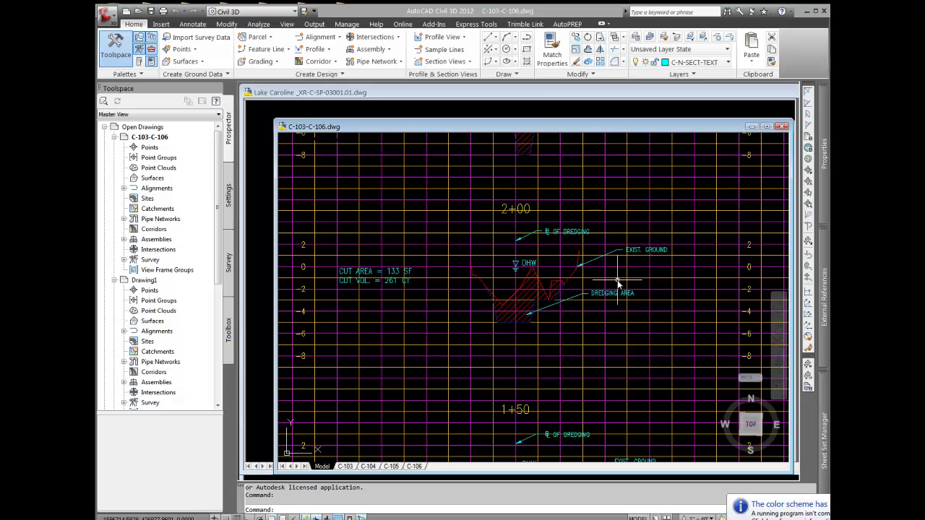
{"action": "left_click", "coordinate": [538, 97]}
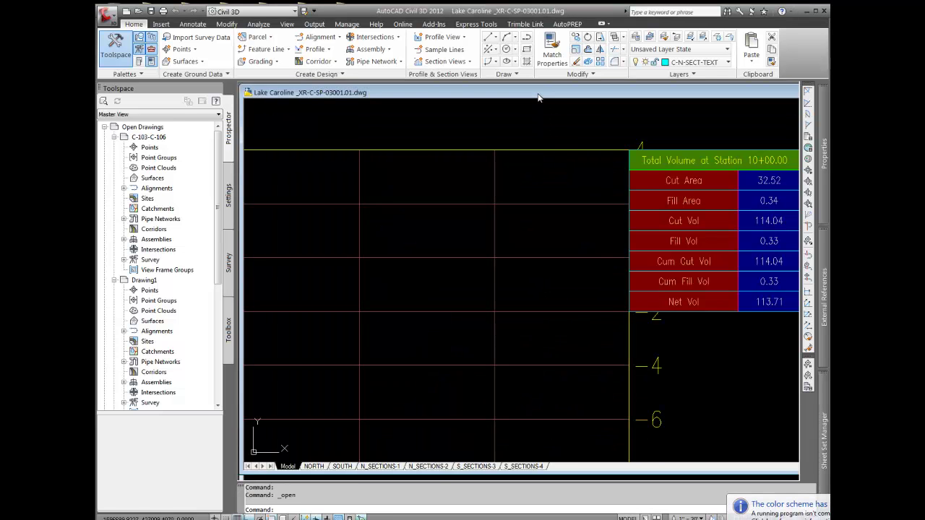
{"action": "scroll", "coordinate": [550, 233], "scroll_direction": "down", "scroll_amount": 4}
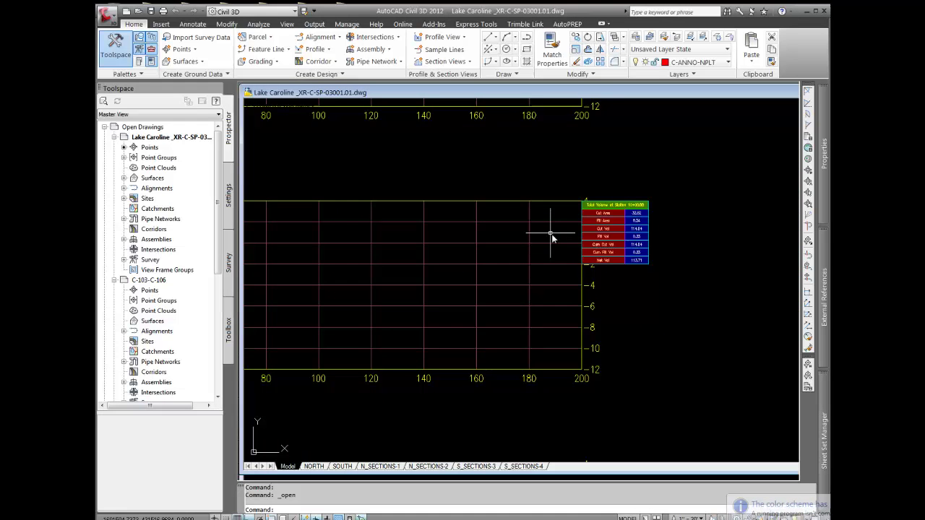
{"action": "scroll", "coordinate": [647, 274], "scroll_direction": "down", "scroll_amount": 3}
{"action": "scroll", "coordinate": [673, 280], "scroll_direction": "down", "scroll_amount": 3}
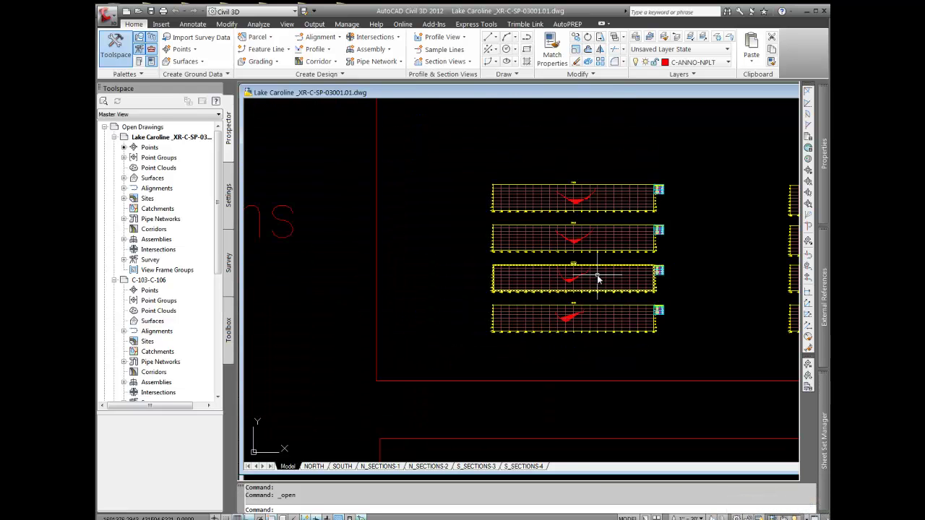
{"action": "scroll", "coordinate": [598, 278], "scroll_direction": "up", "scroll_amount": 5}
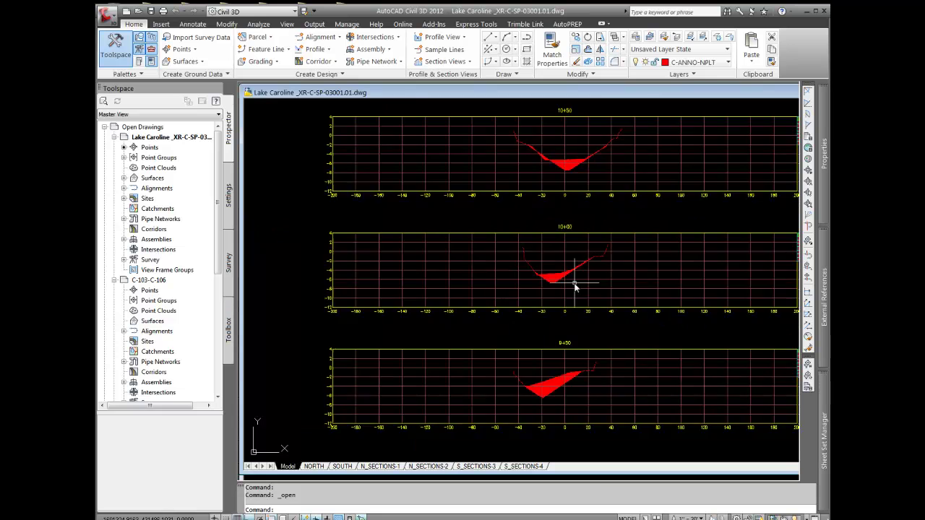
{"action": "scroll", "coordinate": [575, 288], "scroll_direction": "up", "scroll_amount": 5}
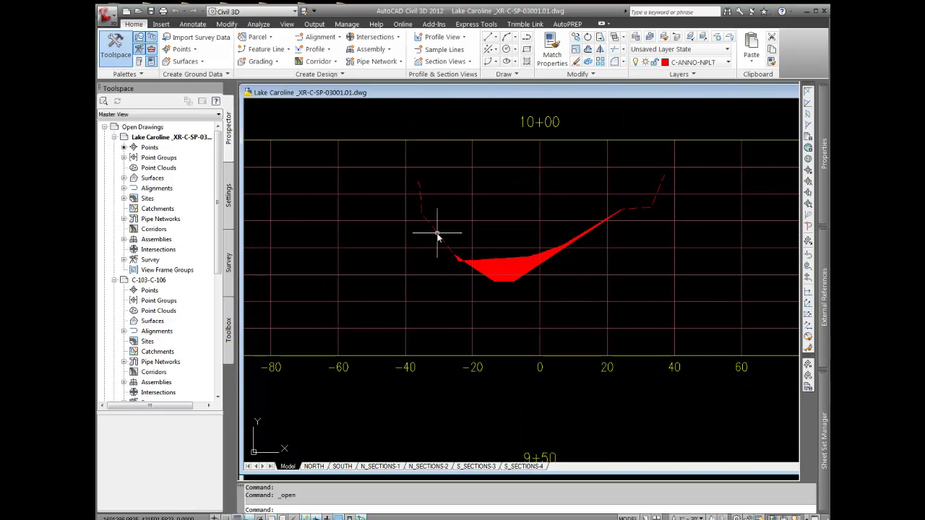
{"action": "mouse_move", "coordinate": [437, 236]}
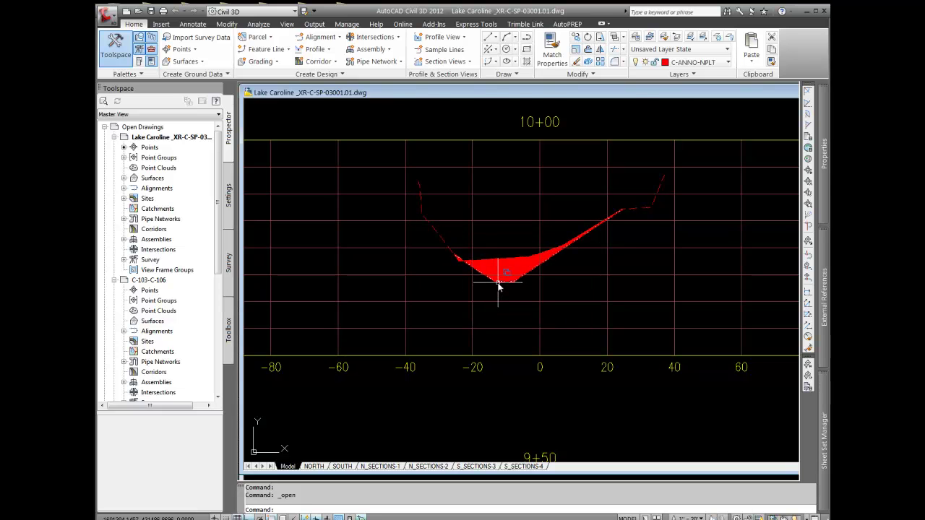
{"action": "scroll", "coordinate": [574, 275], "scroll_direction": "down", "scroll_amount": 2}
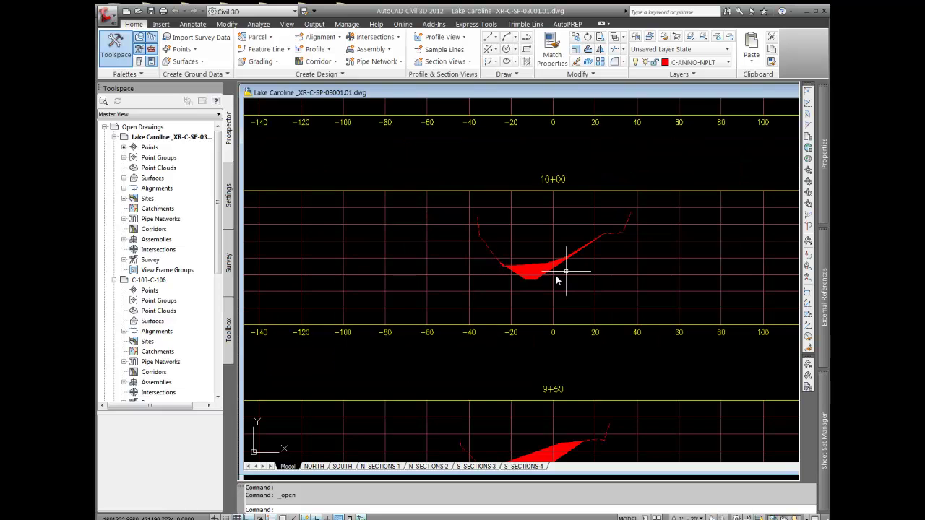
{"action": "scroll", "coordinate": [533, 279], "scroll_direction": "up", "scroll_amount": 3}
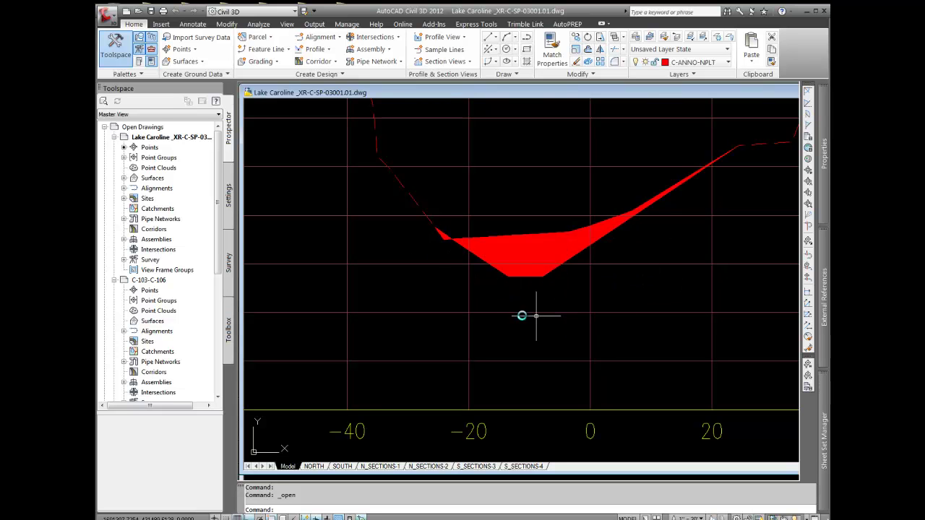
{"action": "scroll", "coordinate": [480, 295], "scroll_direction": "down", "scroll_amount": 5}
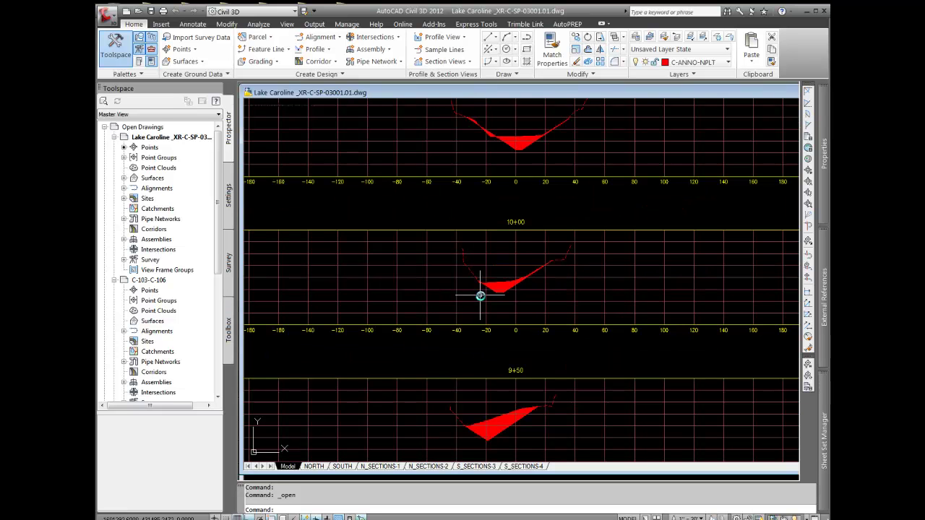
{"action": "scroll", "coordinate": [513, 242], "scroll_direction": "down", "scroll_amount": 4}
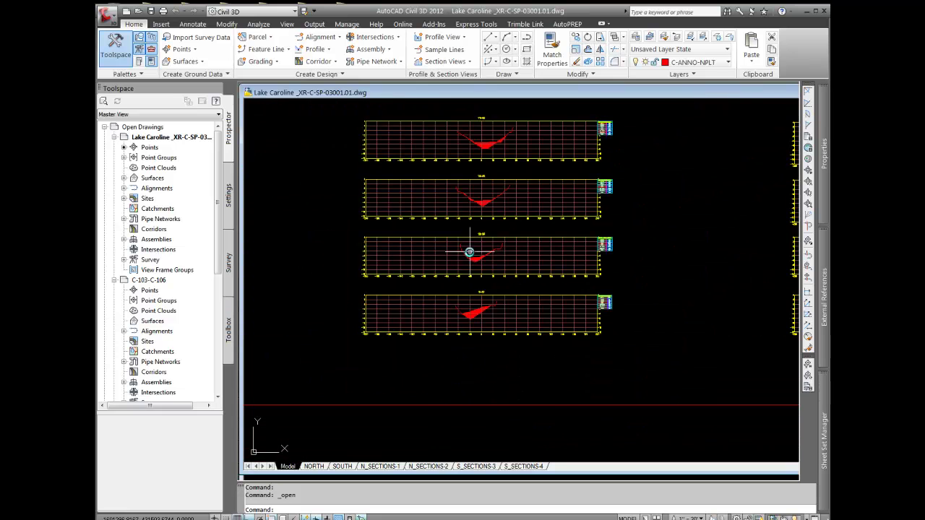
{"action": "scroll", "coordinate": [526, 274], "scroll_direction": "down", "scroll_amount": 5}
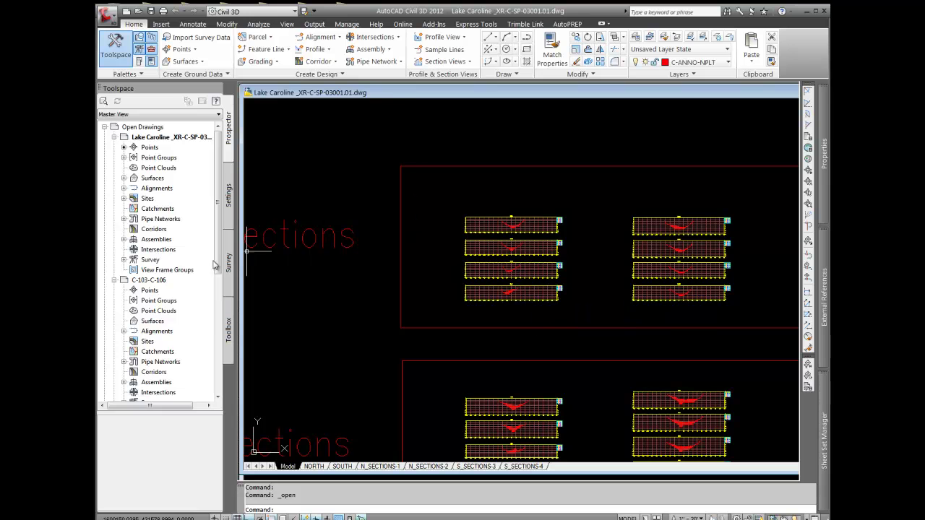
Make C-103-C-106 the active drawing and zoom to the 2+00 section (133 SF, 261 CY).
{"action": "right_click", "coordinate": [155, 280]}
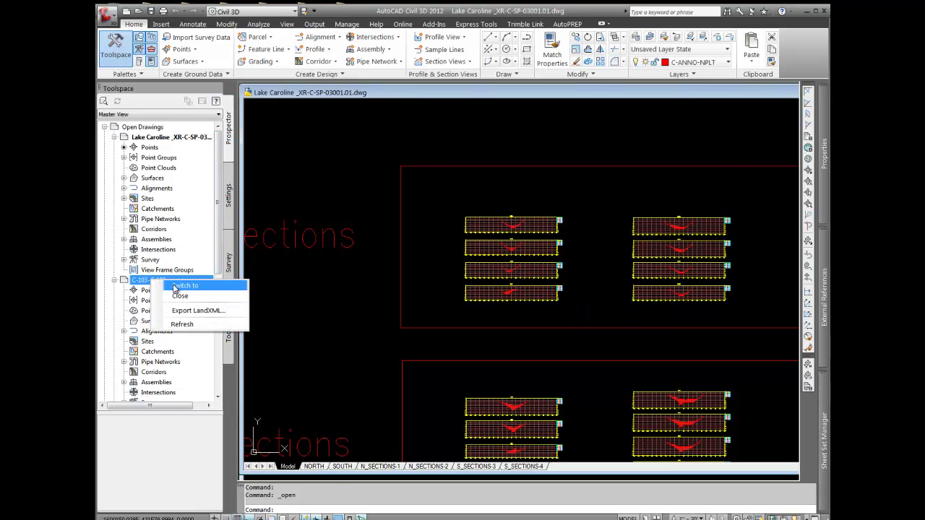
{"action": "left_click", "coordinate": [176, 286]}
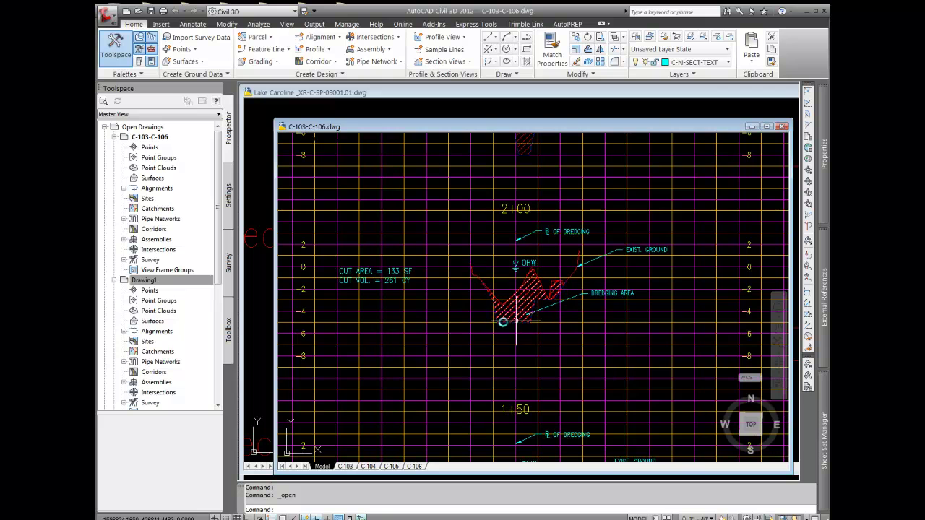
{"action": "scroll", "coordinate": [503, 322], "scroll_direction": "up", "scroll_amount": 5}
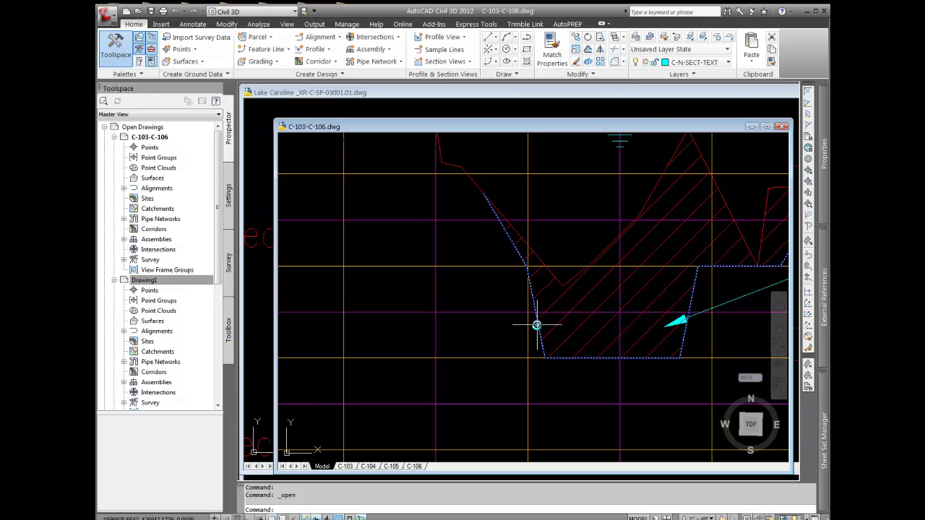
{"action": "mouse_move", "coordinate": [537, 325]}
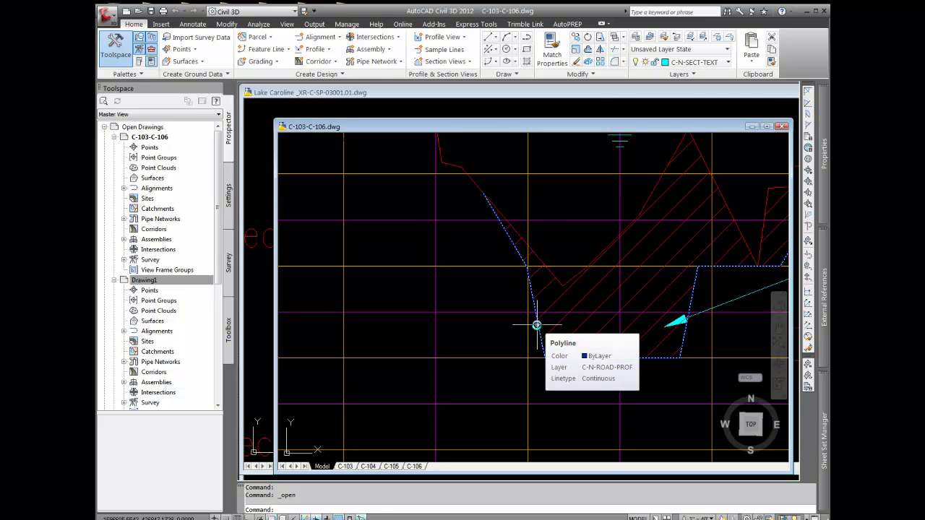
{"action": "scroll", "coordinate": [463, 330], "scroll_direction": "down", "scroll_amount": 3}
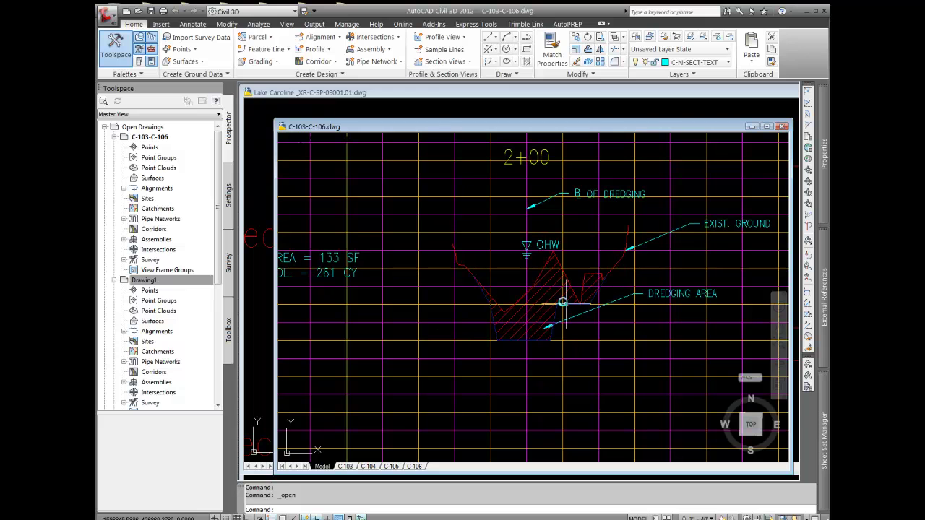
{"action": "left_click", "coordinate": [490, 319]}
Define a UCS with origin at the OHW symbol and X-axis pointing horizontally right.
{"action": "type", "text": "UC"}
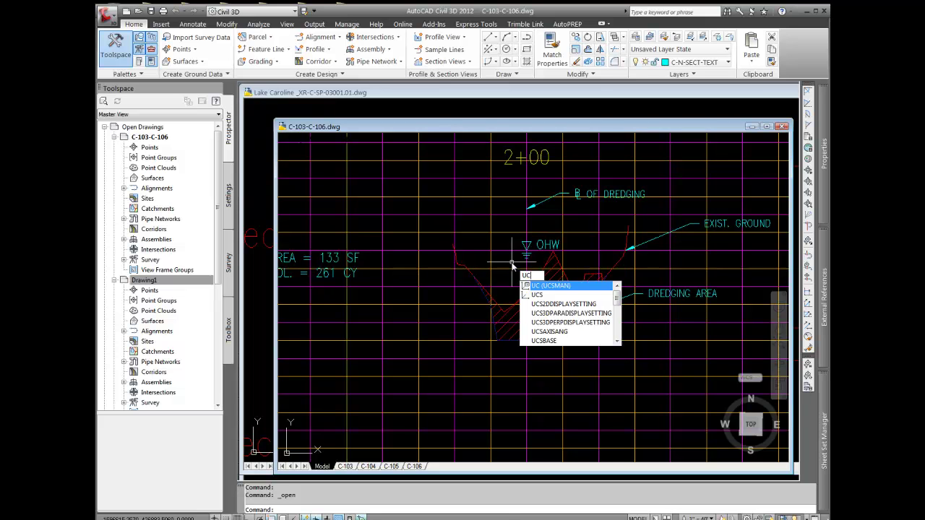
{"action": "type", "text": "S"}
{"action": "key", "text": "Return"}
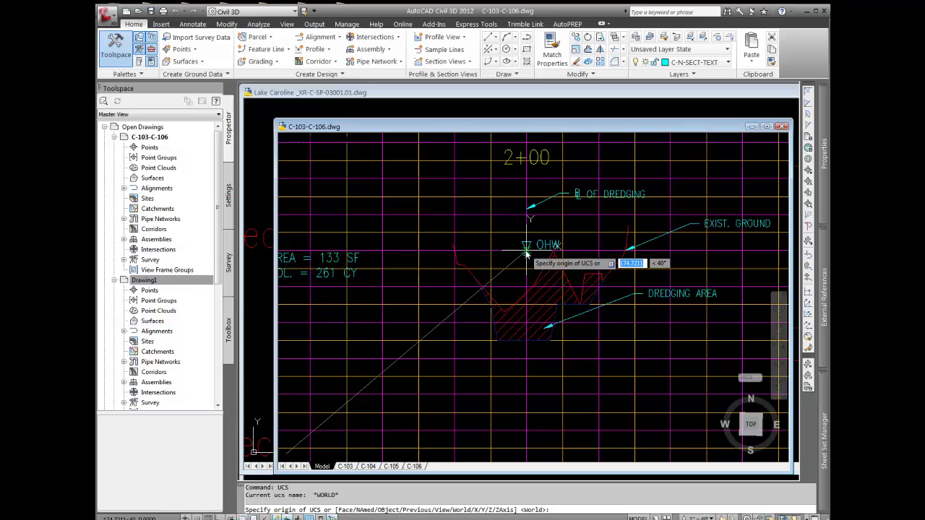
{"action": "scroll", "coordinate": [515, 289], "scroll_direction": "down", "scroll_amount": 3}
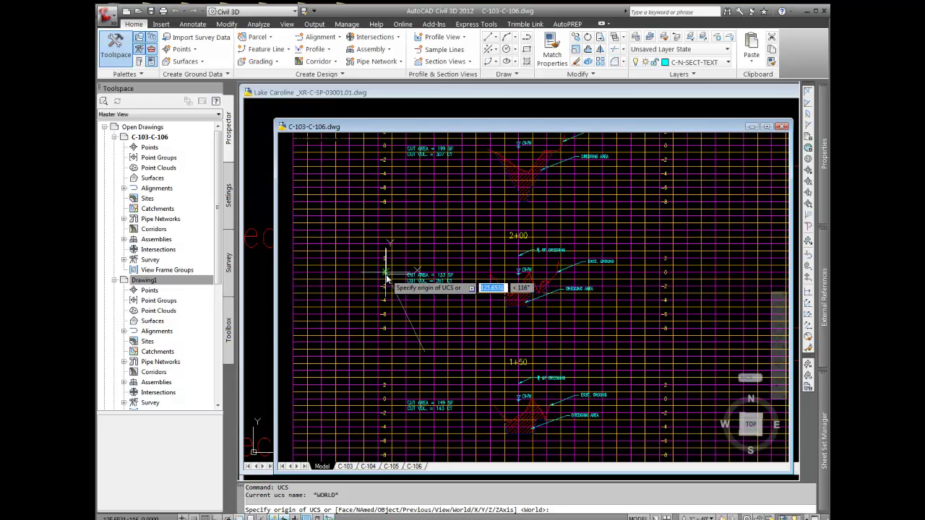
{"action": "scroll", "coordinate": [392, 279], "scroll_direction": "up", "scroll_amount": 1}
{"action": "scroll", "coordinate": [392, 280], "scroll_direction": "up", "scroll_amount": 1}
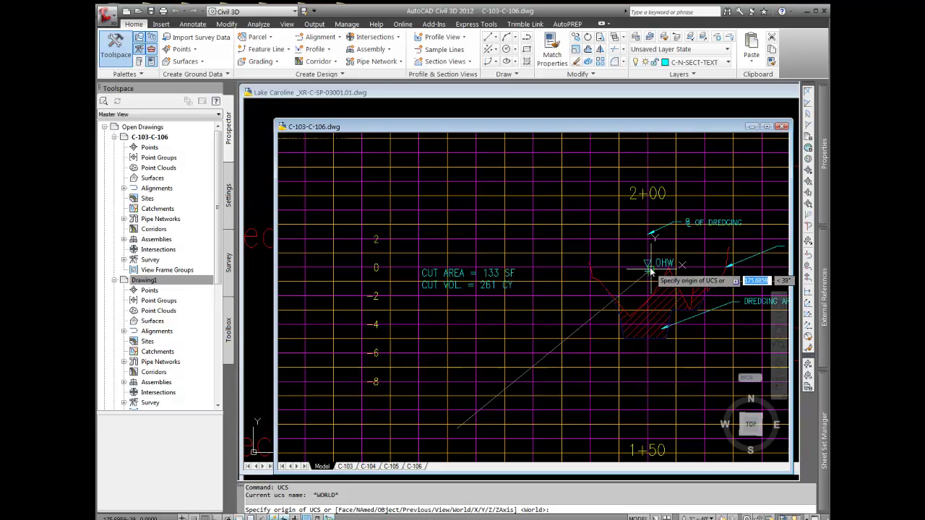
{"action": "scroll", "coordinate": [650, 271], "scroll_direction": "up", "scroll_amount": 2}
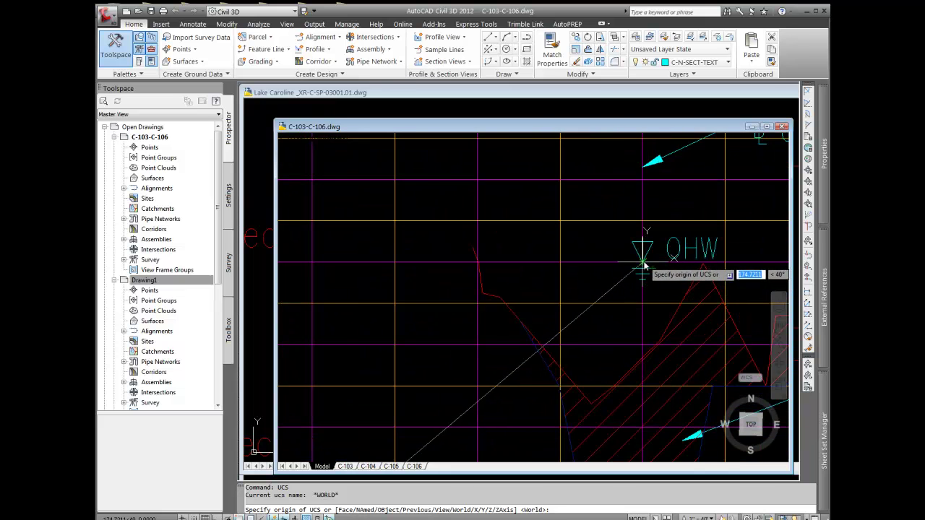
{"action": "left_click", "coordinate": [644, 267]}
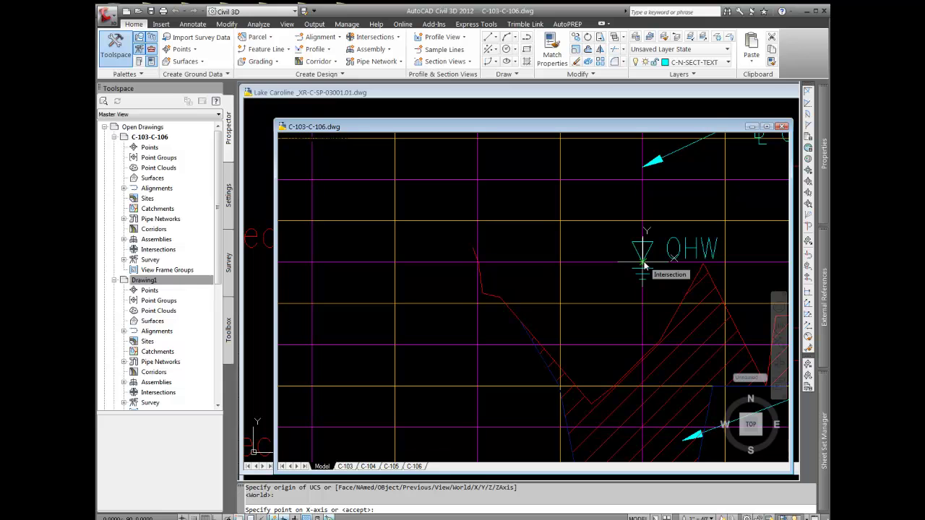
{"action": "left_click", "coordinate": [724, 266]}
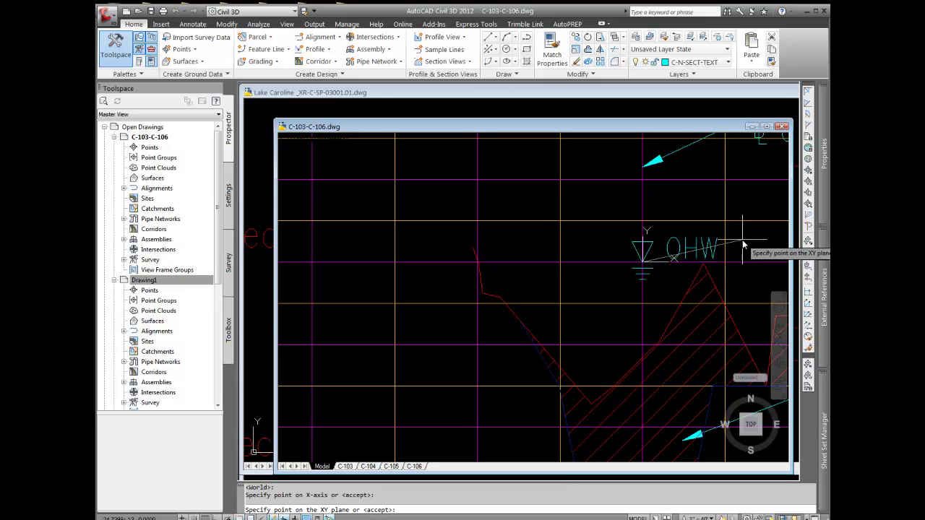
{"action": "left_click", "coordinate": [743, 243]}
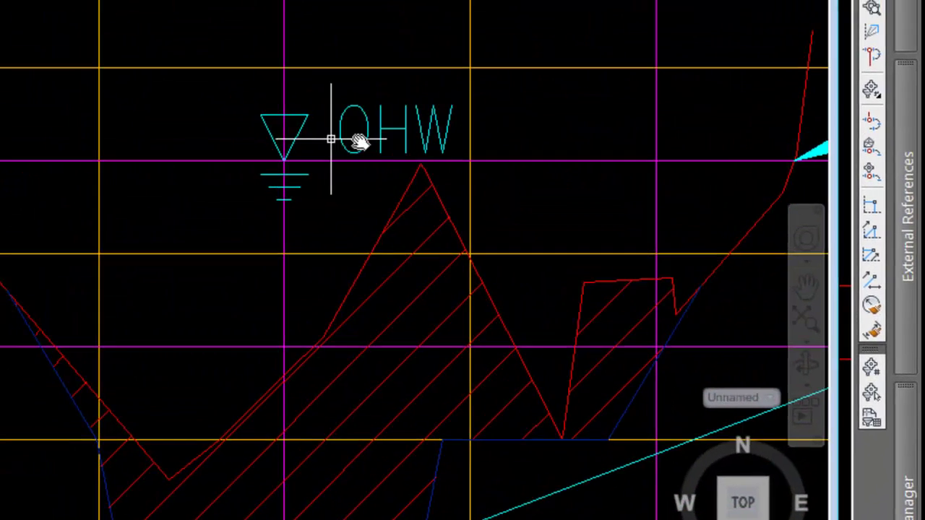
Move the UCS origin to the OHW line point just under the OHW label.
{"action": "mouse_move", "coordinate": [411, 164]}
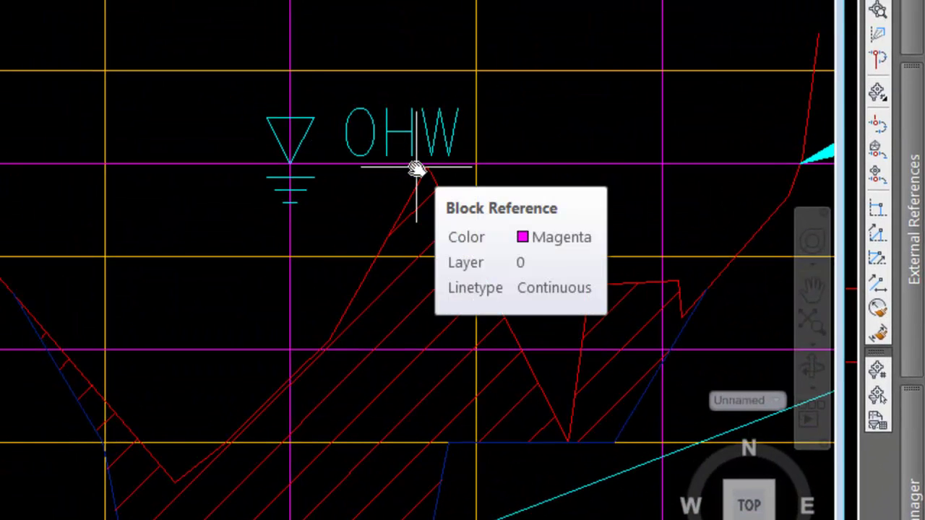
{"action": "type", "text": "cu"}
{"action": "key", "text": "BackSpace"}
{"action": "key", "text": "BackSpace"}
{"action": "key", "text": "BackSpace"}
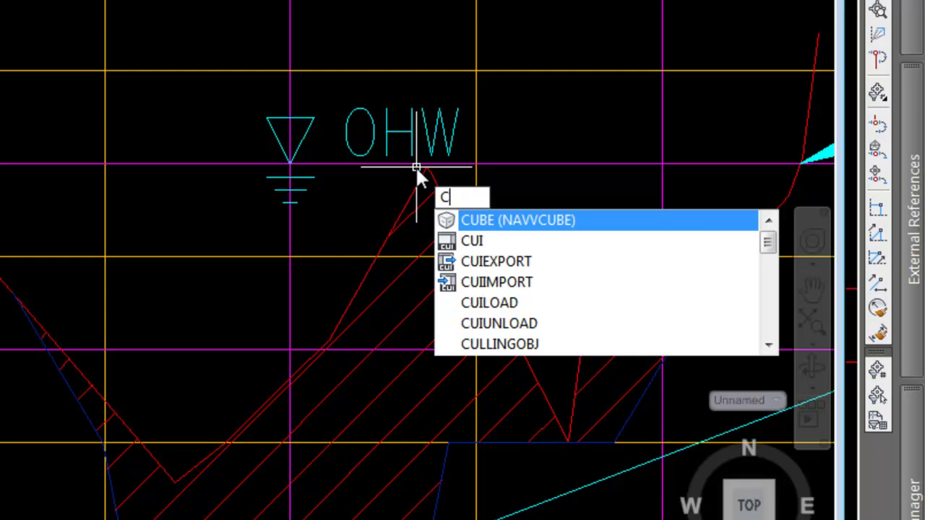
{"action": "type", "text": "cu"}
{"action": "key", "text": "BackSpace"}
{"action": "key", "text": "BackSpace"}
{"action": "key", "text": "BackSpace"}
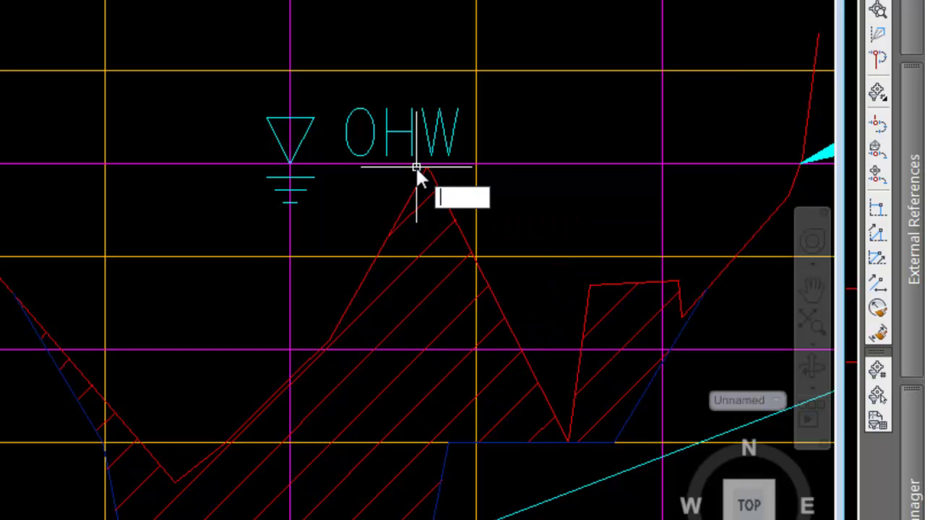
{"action": "type", "text": "ucs"}
{"action": "key", "text": "Return"}
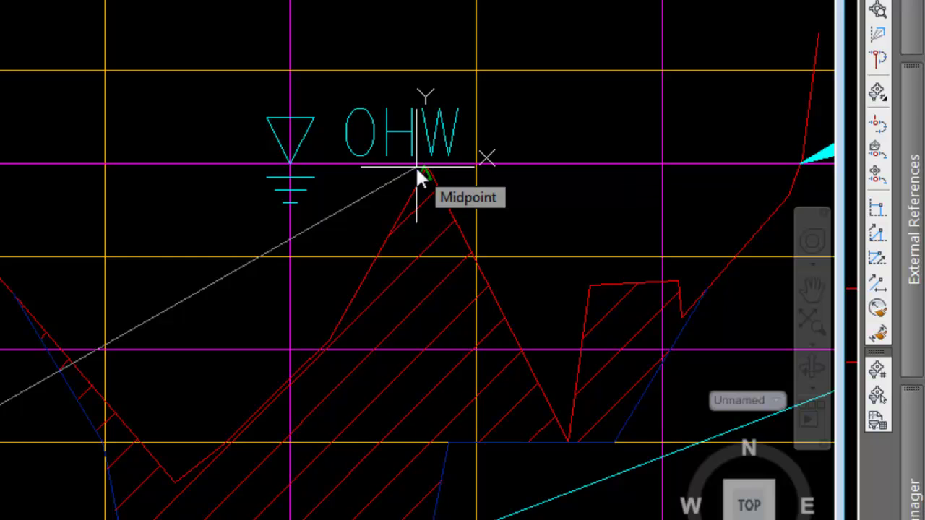
{"action": "type", "text": "or"}
{"action": "key", "text": "Return"}
{"action": "left_click", "coordinate": [416, 167]}
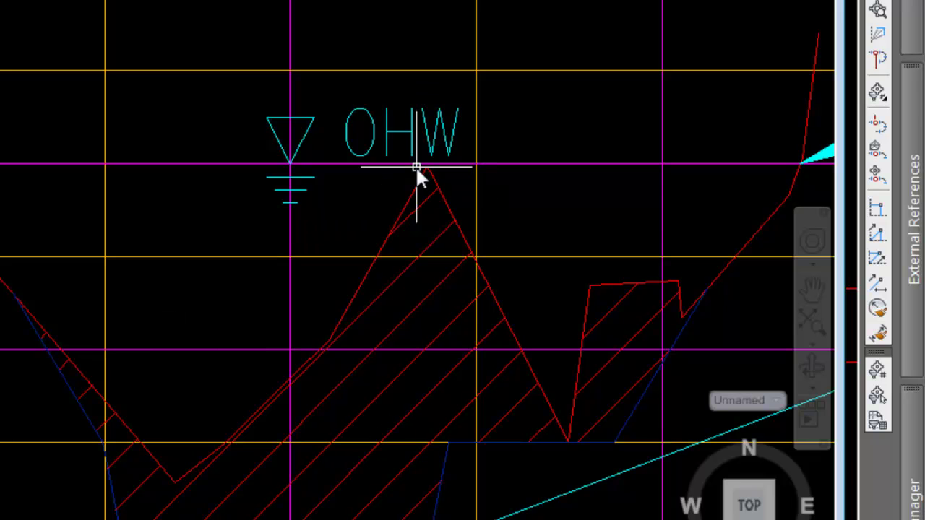
Show the UCS icon at the origin with UCSICON, then select and deselect the OHW block.
{"action": "type", "text": "ucs"}
{"action": "key", "text": "Return"}
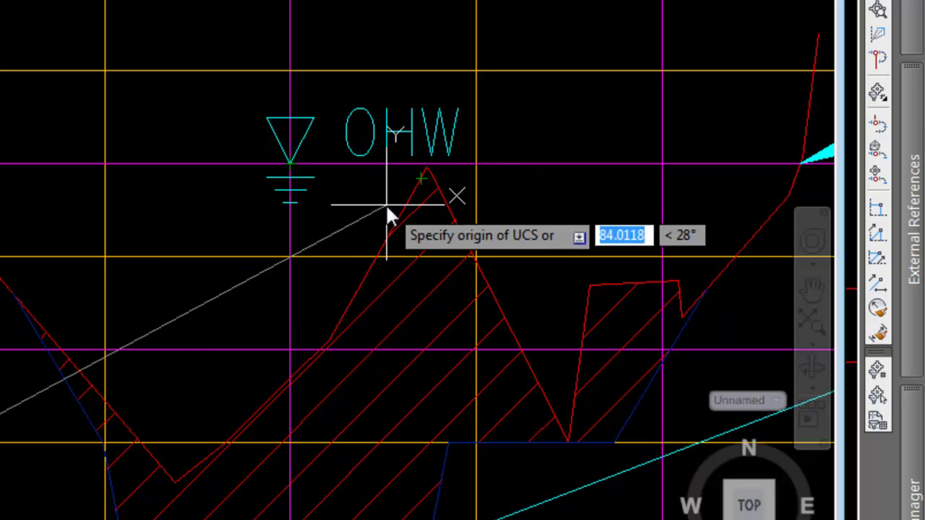
{"action": "key", "text": "Escape"}
{"action": "type", "text": "ucsicon"}
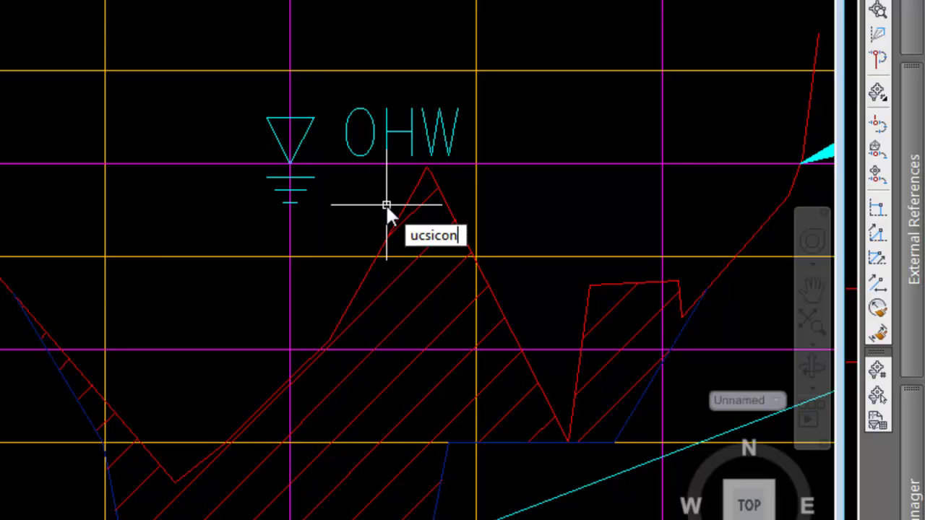
{"action": "key", "text": "Return"}
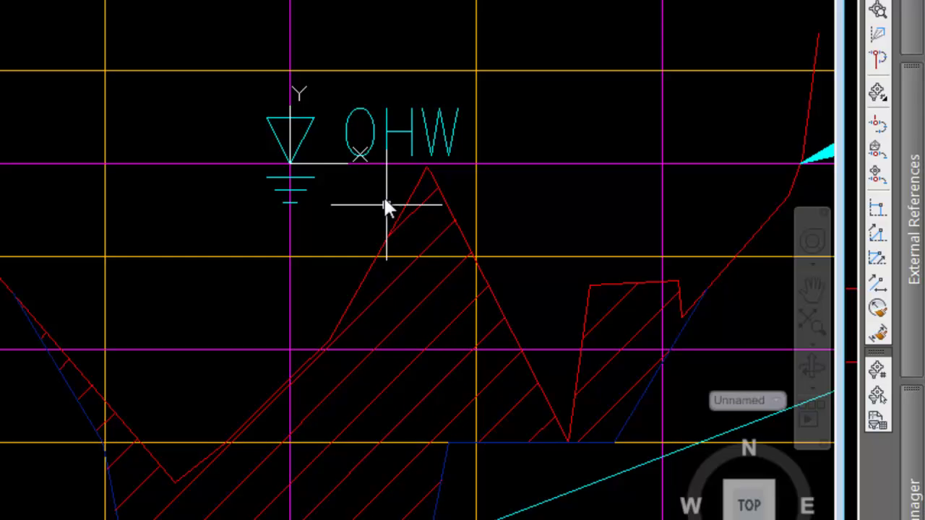
{"action": "left_click", "coordinate": [352, 151]}
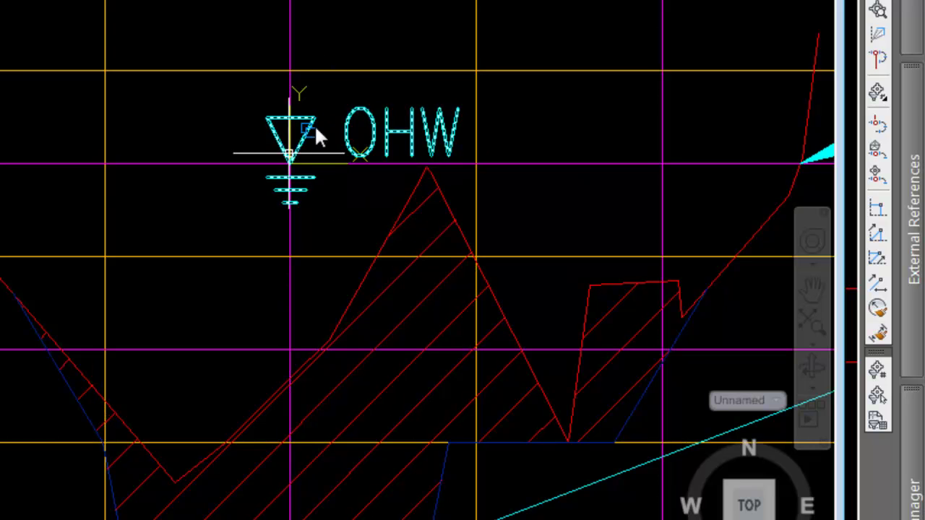
{"action": "key", "text": "Escape"}
Rotate the UCS -90° about its X axis at the OHW symbol.
{"action": "type", "text": "ucs"}
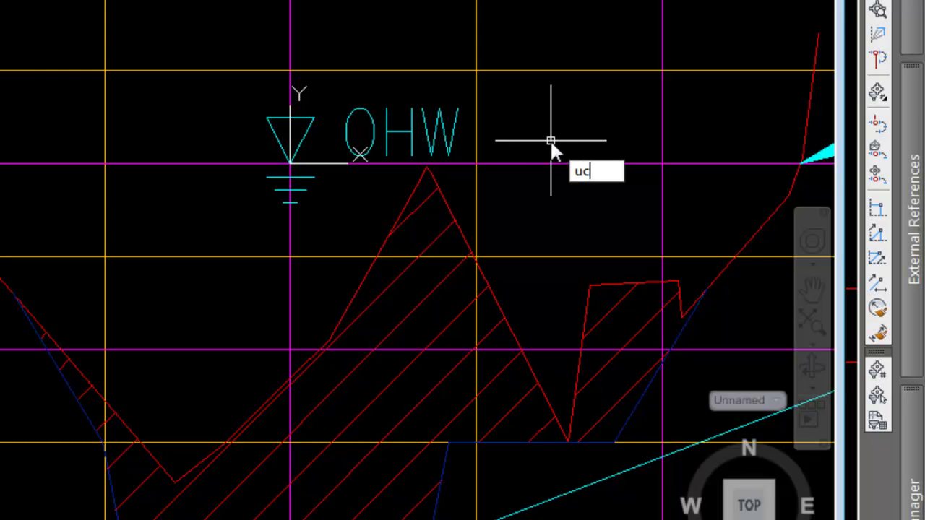
{"action": "key", "text": "Return"}
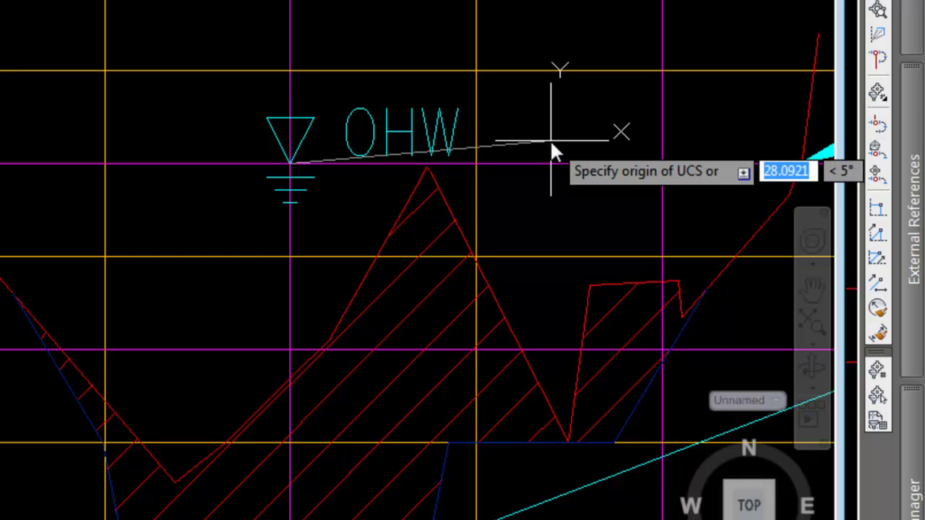
{"action": "type", "text": "x"}
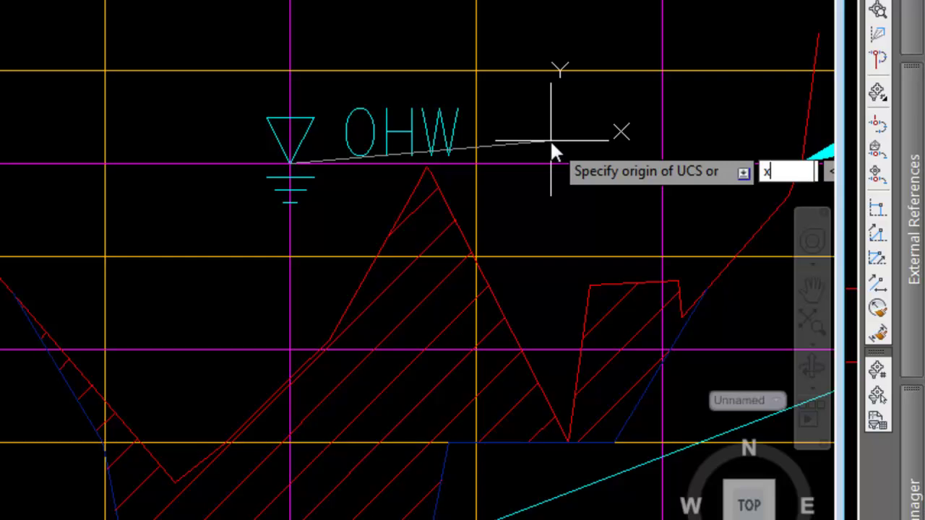
{"action": "key", "text": "Return"}
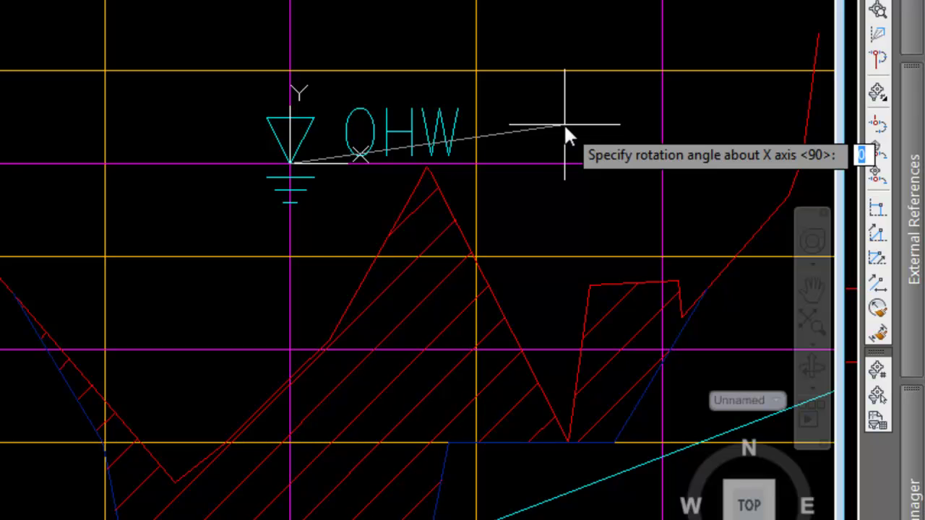
{"action": "type", "text": "-90"}
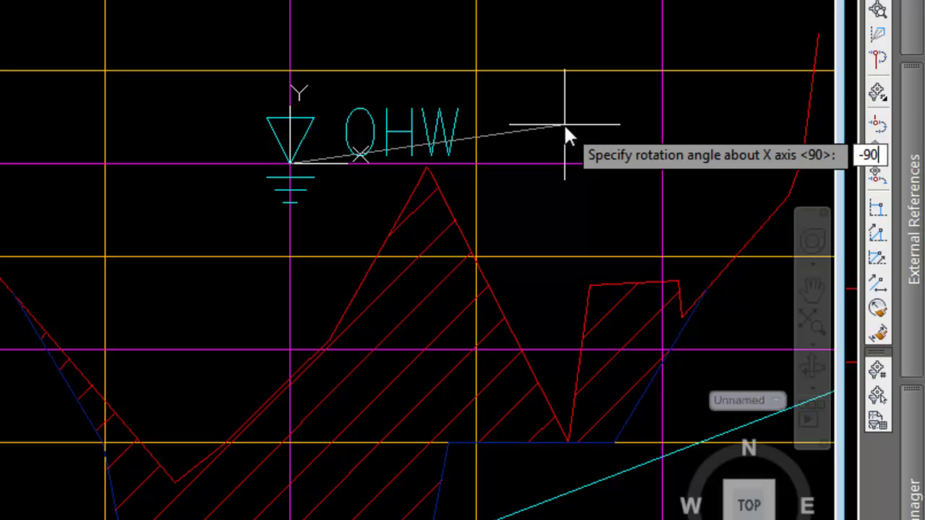
{"action": "key", "text": "Return"}
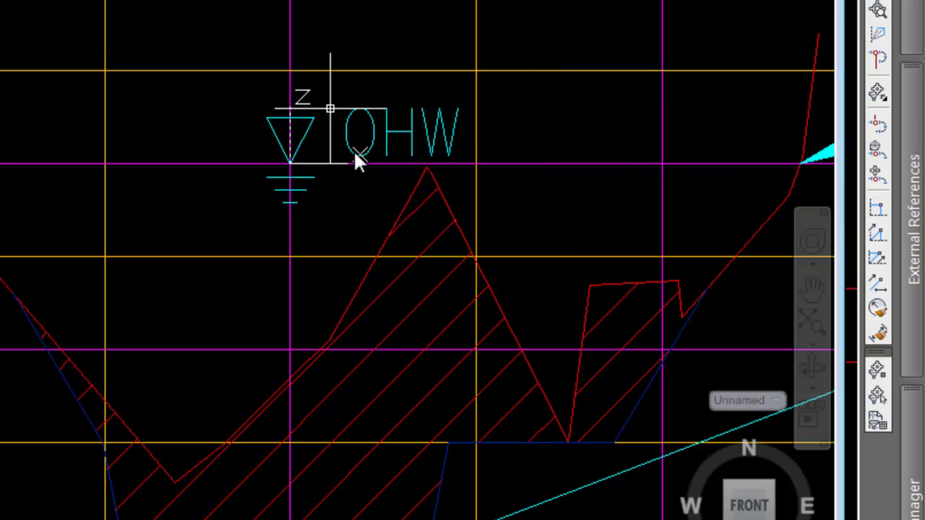
{"action": "mouse_move", "coordinate": [353, 149]}
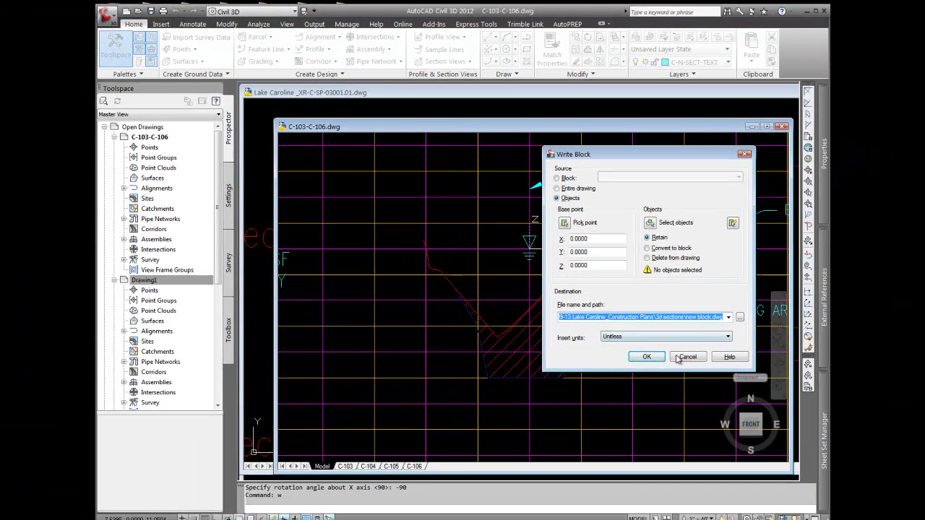
Cancel the Write Block dialog without creating a block.
{"action": "left_click", "coordinate": [717, 408]}
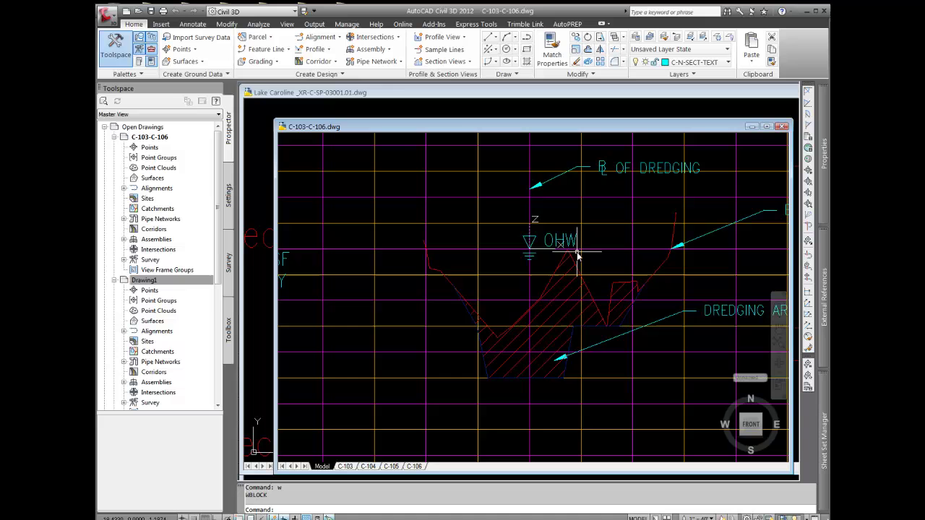
Switch to the Lake Caroline drawing, centre station 2+00, and start 3DORBIT.
{"action": "left_click", "coordinate": [476, 95]}
{"action": "scroll", "coordinate": [570, 260], "scroll_direction": "down", "scroll_amount": 10}
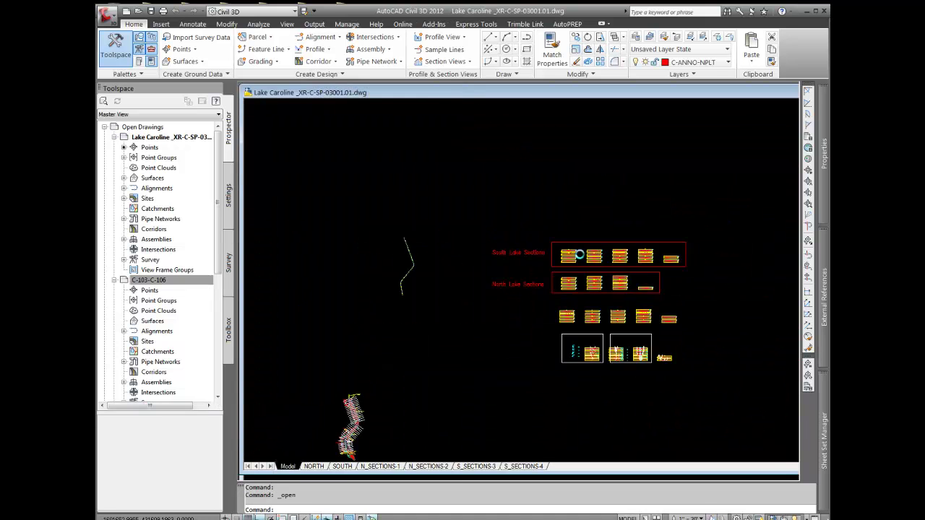
{"action": "scroll", "coordinate": [525, 262], "scroll_direction": "up", "scroll_amount": 8}
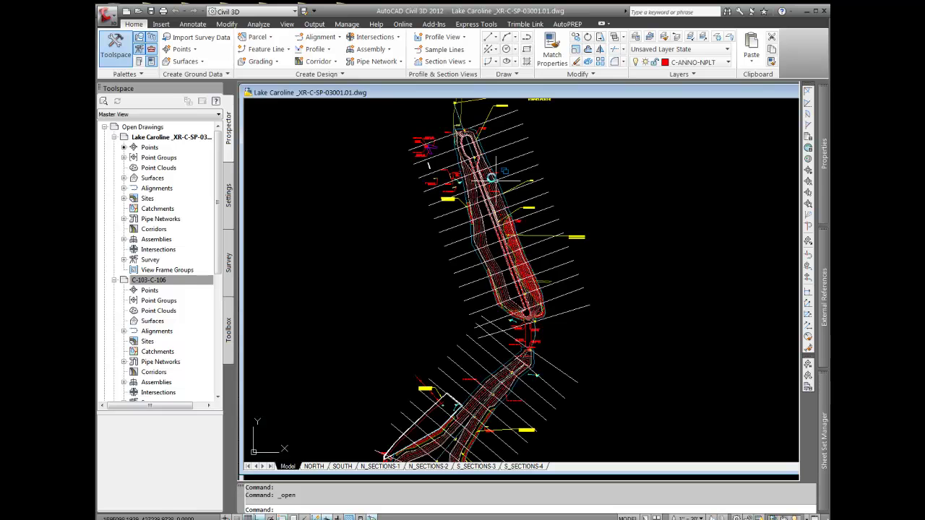
{"action": "scroll", "coordinate": [497, 164], "scroll_direction": "up", "scroll_amount": 3}
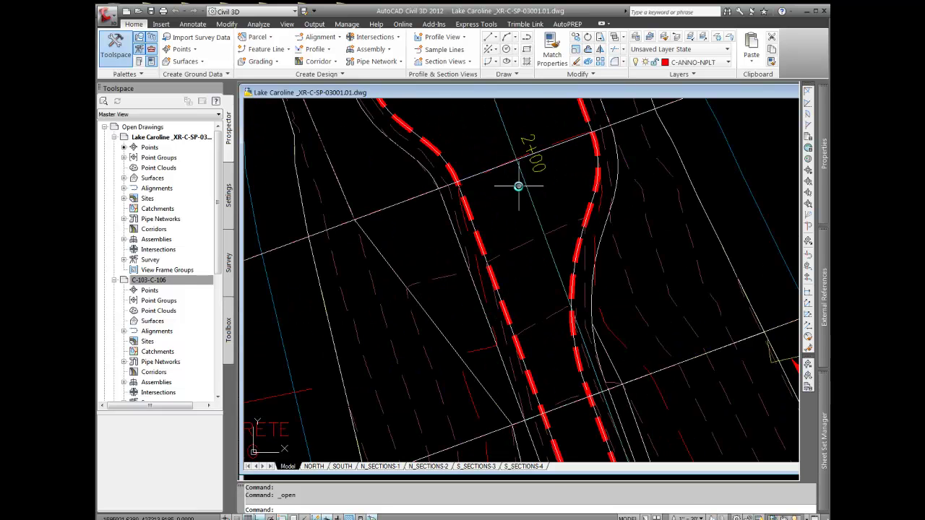
{"action": "middle_click_drag", "start_coordinate": [518, 185], "coordinate": [476, 281]}
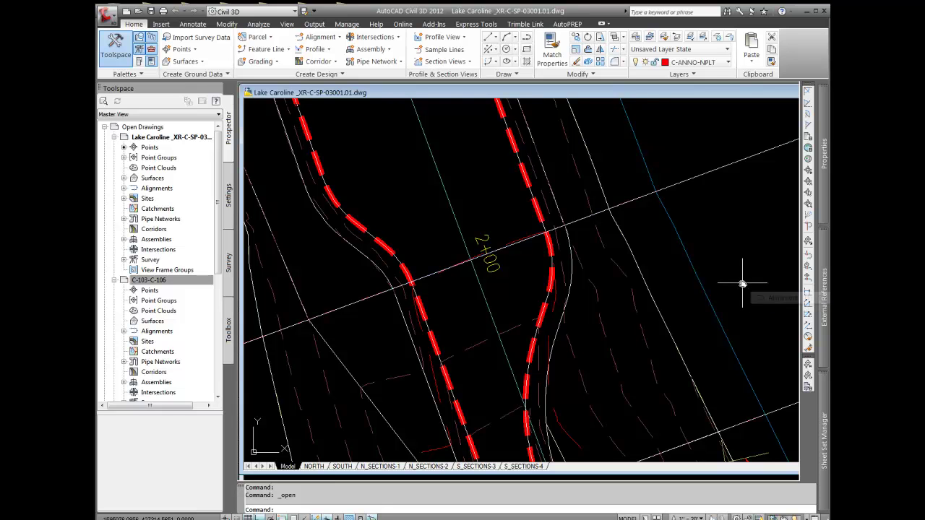
{"action": "type", "text": "3do"}
{"action": "key", "text": "Return"}
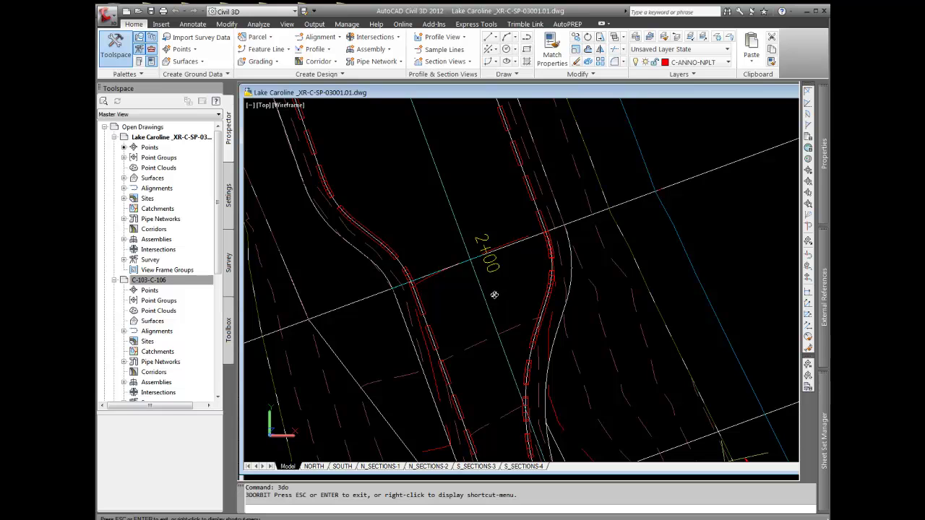
Tilt the channel into a perspective 3D view, then exit the orbit.
{"action": "left_click_drag", "start_coordinate": [495, 295], "coordinate": [481, 196]}
{"action": "left_click_drag", "start_coordinate": [545, 255], "coordinate": [546, 237]}
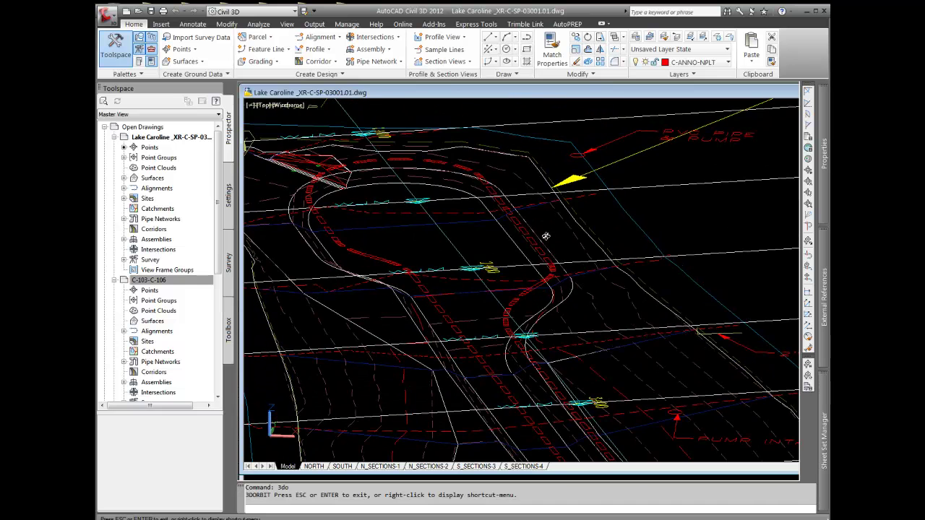
{"action": "right_click", "coordinate": [518, 254]}
{"action": "left_click", "coordinate": [535, 262]}
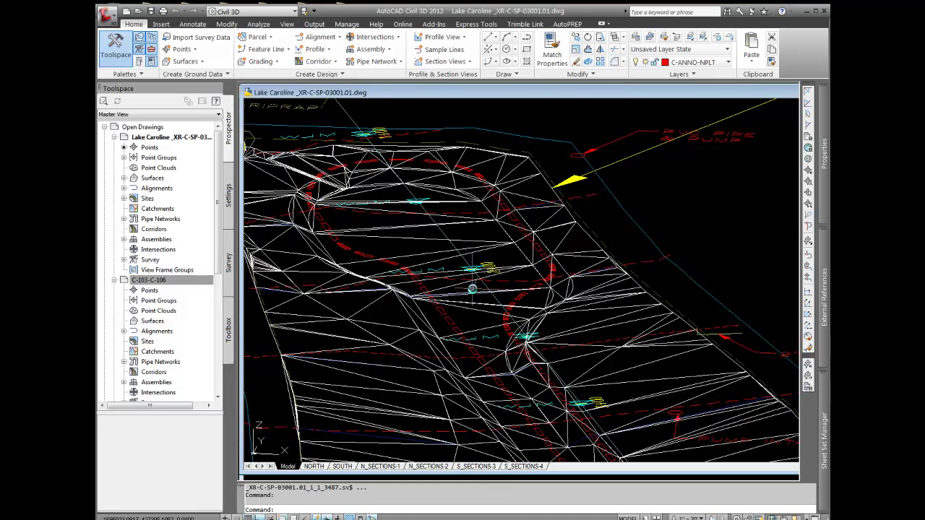
Set the North Lake Final surface style to _BDI NoDisplay in Surface Properties.
{"action": "scroll", "coordinate": [472, 289], "scroll_direction": "up", "scroll_amount": 4}
{"action": "left_click", "coordinate": [152, 178]}
{"action": "right_click", "coordinate": [146, 475]}
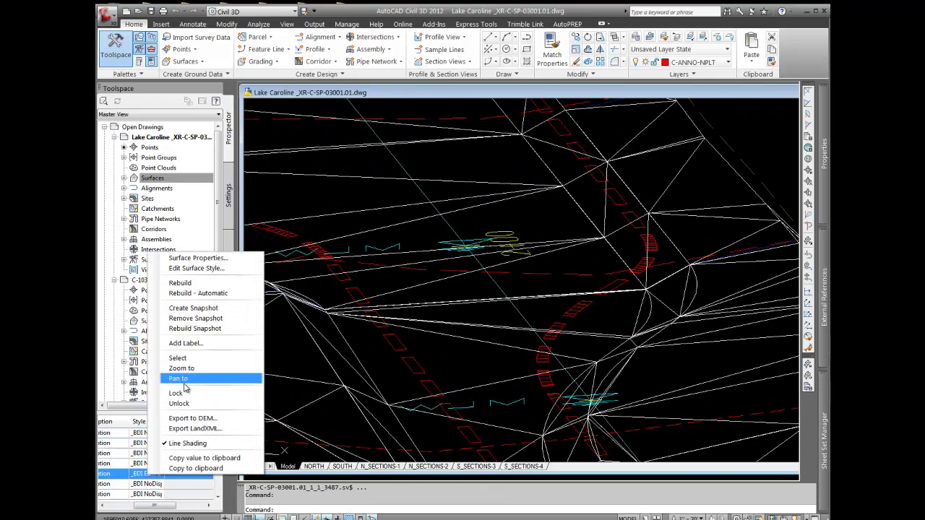
{"action": "left_click", "coordinate": [194, 258]}
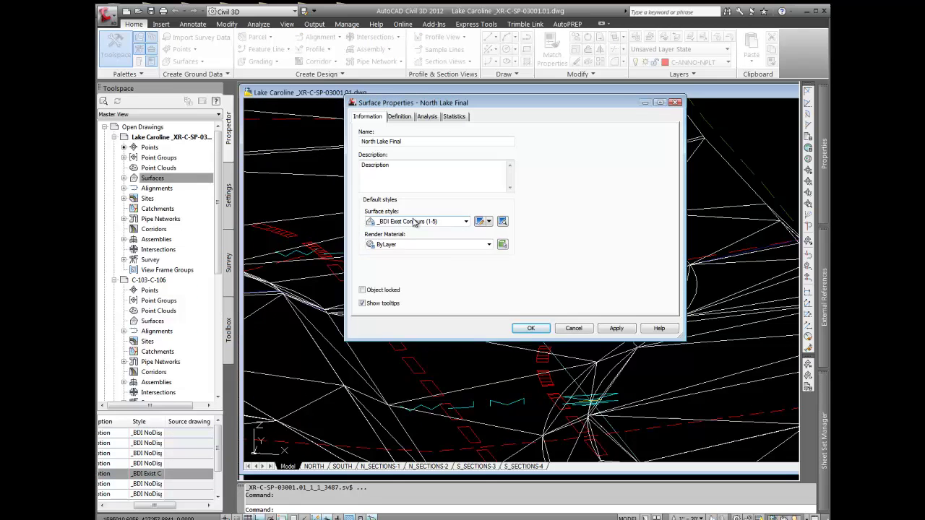
{"action": "left_click", "coordinate": [414, 223]}
{"action": "left_click", "coordinate": [409, 322]}
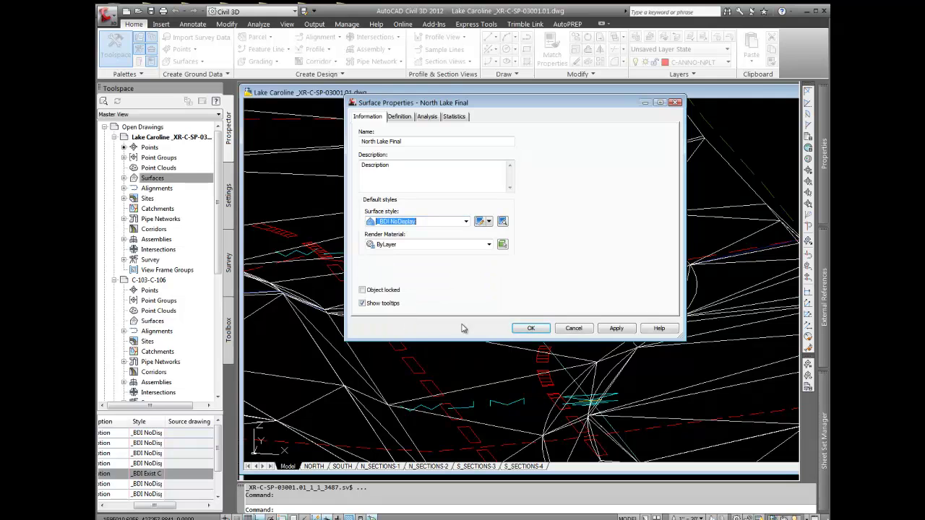
{"action": "left_click", "coordinate": [530, 328]}
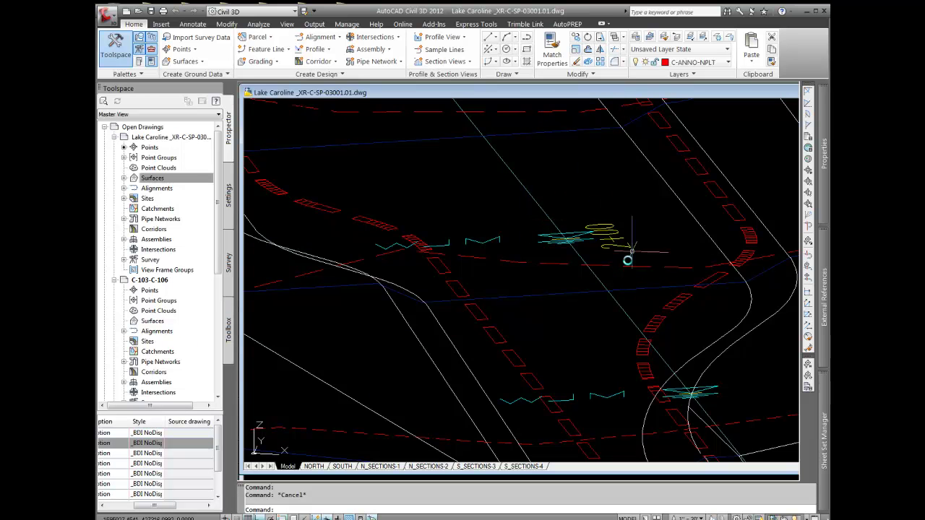
{"action": "scroll", "coordinate": [568, 276], "scroll_direction": "down", "scroll_amount": 4}
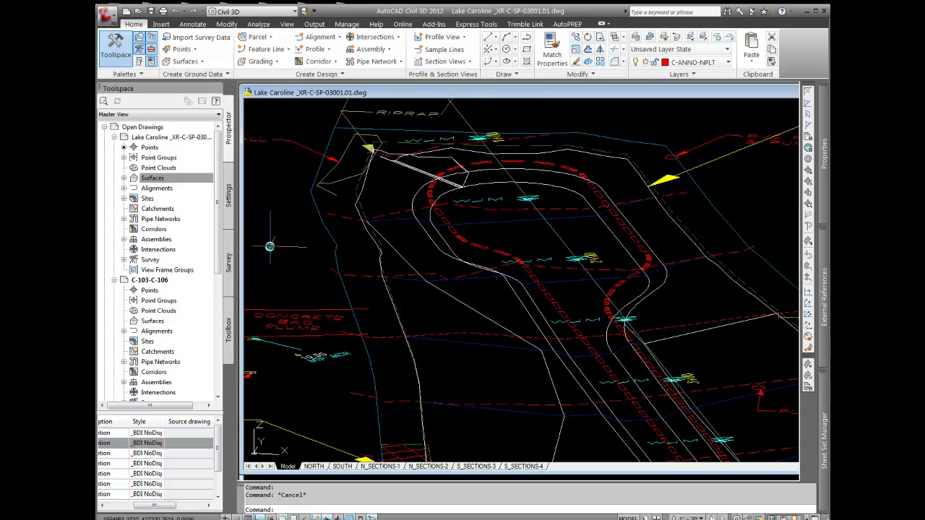
Expand Alignments > Centerline Alignments > Alignment - (1) > Sample Line Groups in Prospector.
{"action": "left_click", "coordinate": [124, 189]}
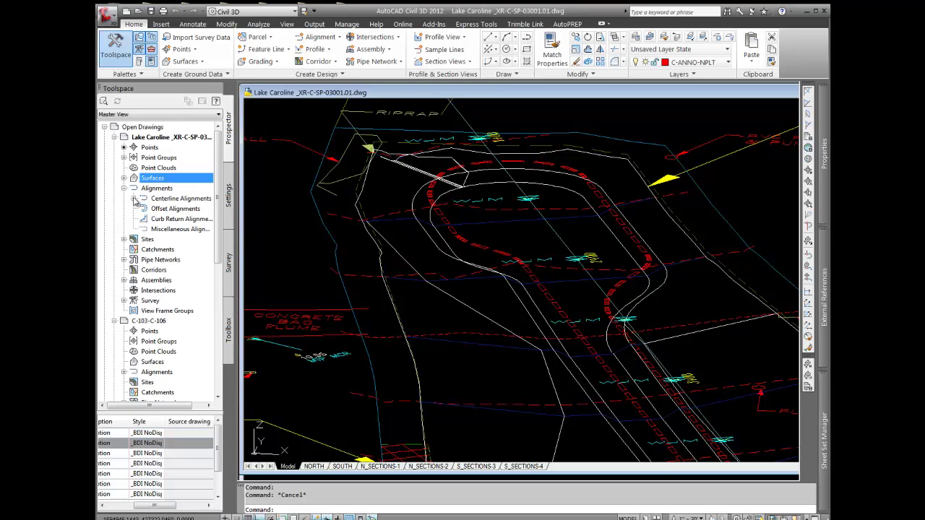
{"action": "left_click", "coordinate": [133, 198]}
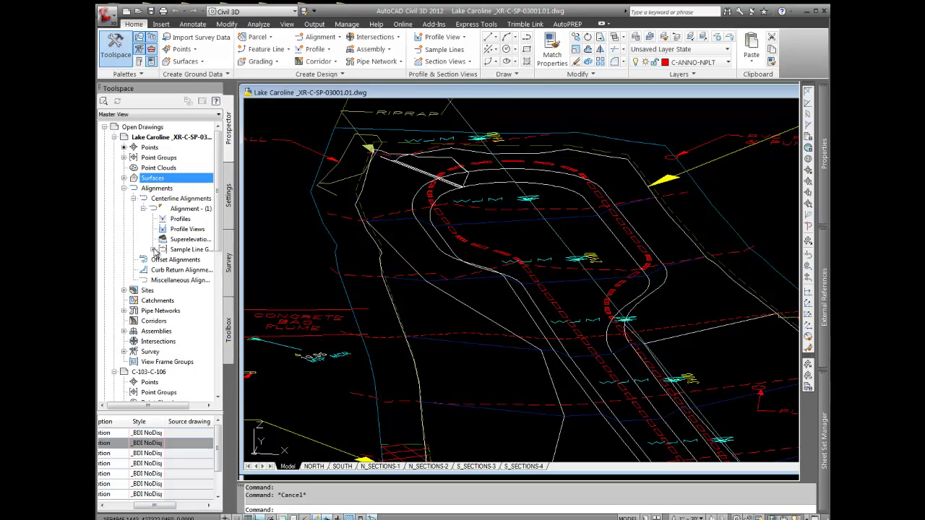
{"action": "left_click", "coordinate": [153, 249]}
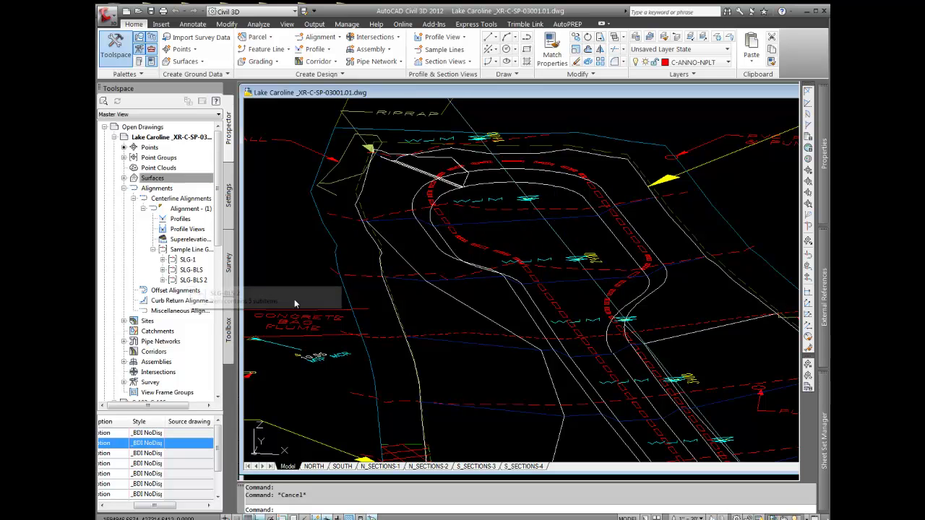
{"action": "scroll", "coordinate": [316, 296], "scroll_direction": "down", "scroll_amount": 8}
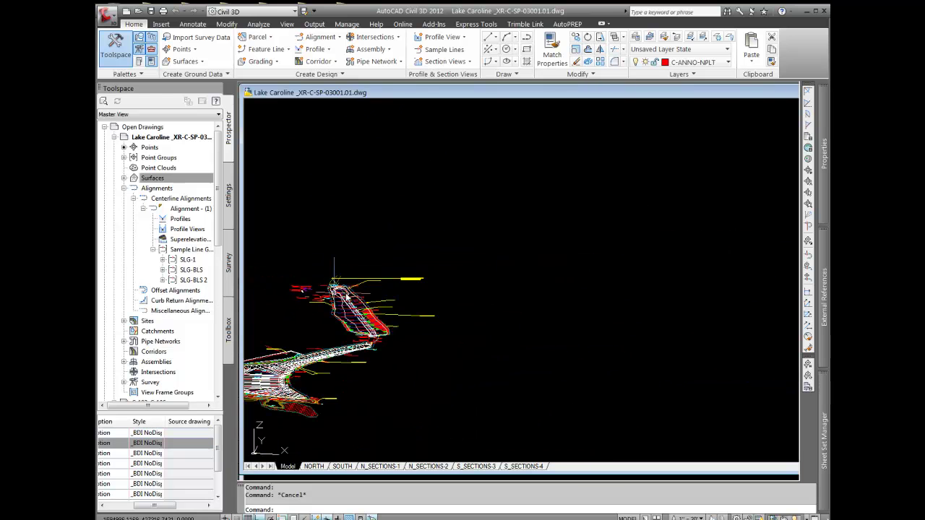
Set the view to World plan with PLAN and zoom to the drawing extents.
{"action": "scroll", "coordinate": [403, 305], "scroll_direction": "down", "scroll_amount": 3}
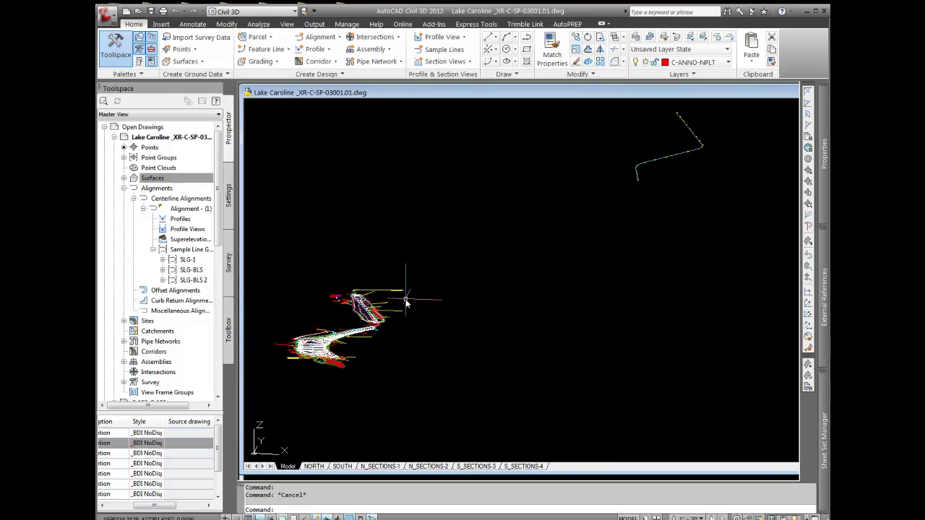
{"action": "type", "text": "plan"}
{"action": "key", "text": "Return"}
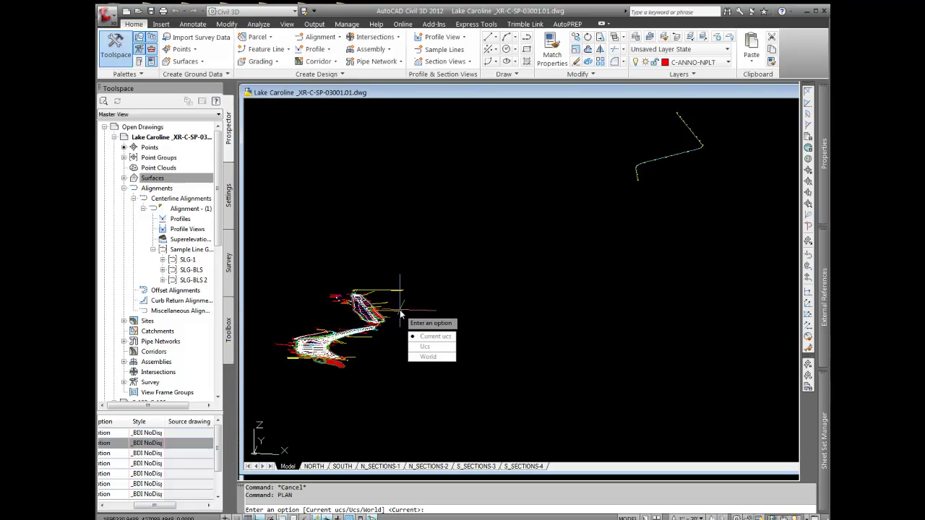
{"action": "type", "text": "w"}
{"action": "key", "text": "Return"}
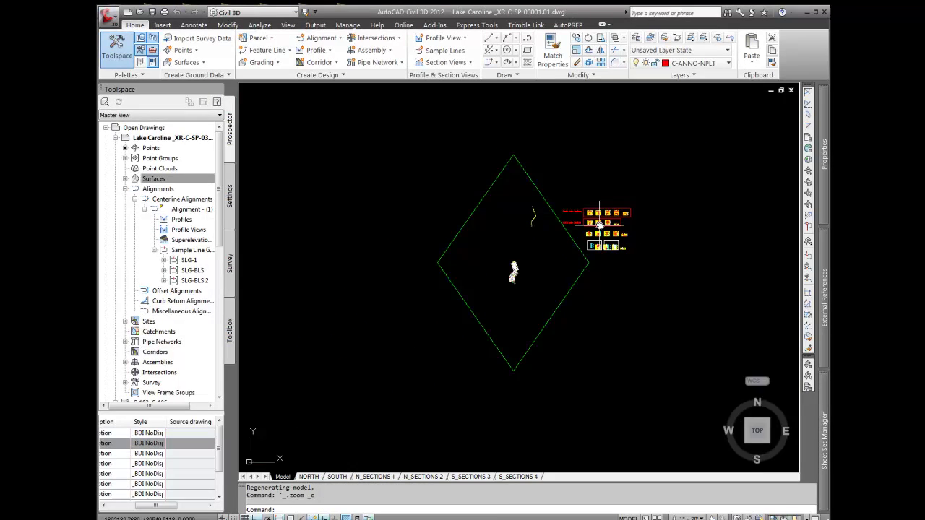
{"action": "middle_click", "coordinate": [399, 309]}
{"action": "middle_click", "coordinate": [399, 309]}
Zoom and pan onto the North and South Lake section view grids.
{"action": "scroll", "coordinate": [585, 230], "scroll_direction": "up", "scroll_amount": 5}
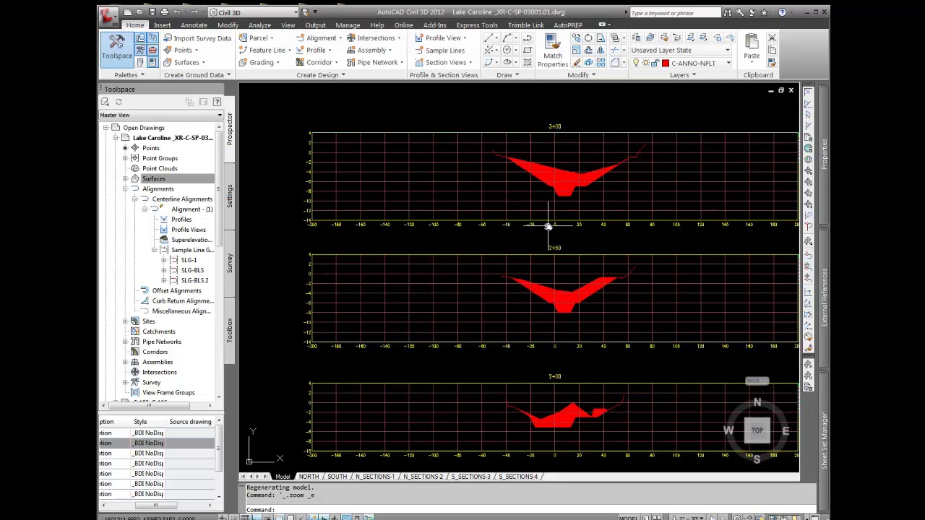
{"action": "scroll", "coordinate": [489, 243], "scroll_direction": "down", "scroll_amount": 4}
{"action": "scroll", "coordinate": [486, 238], "scroll_direction": "down", "scroll_amount": 4}
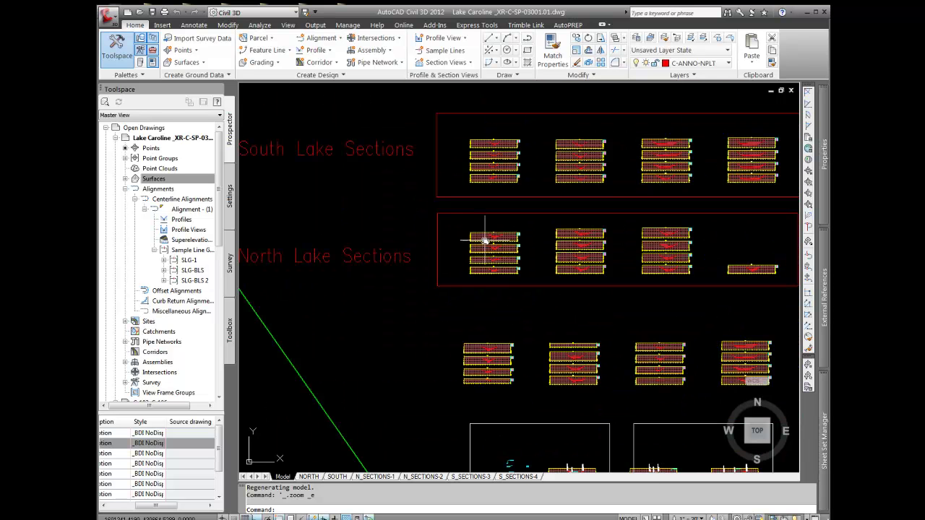
{"action": "scroll", "coordinate": [518, 339], "scroll_direction": "up", "scroll_amount": 5}
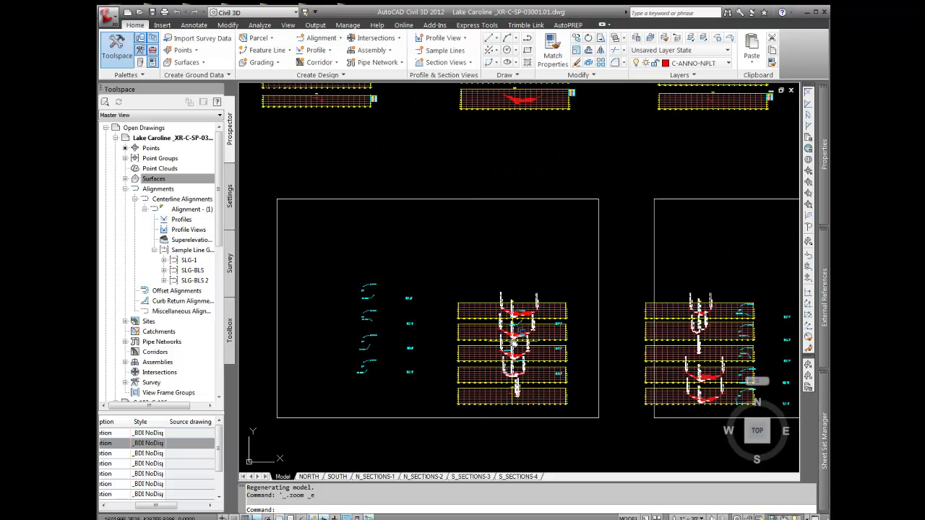
{"action": "scroll", "coordinate": [518, 340], "scroll_direction": "up", "scroll_amount": 5}
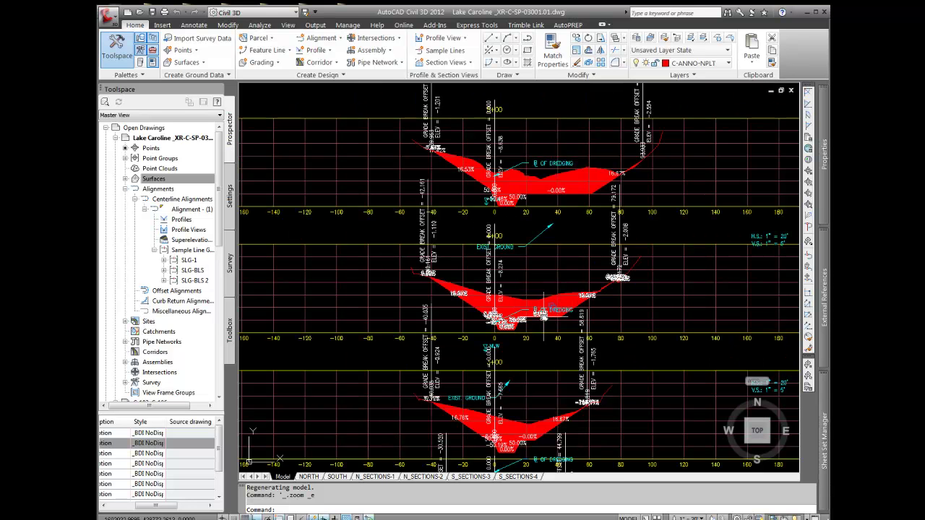
{"action": "scroll", "coordinate": [544, 310], "scroll_direction": "down", "scroll_amount": 3}
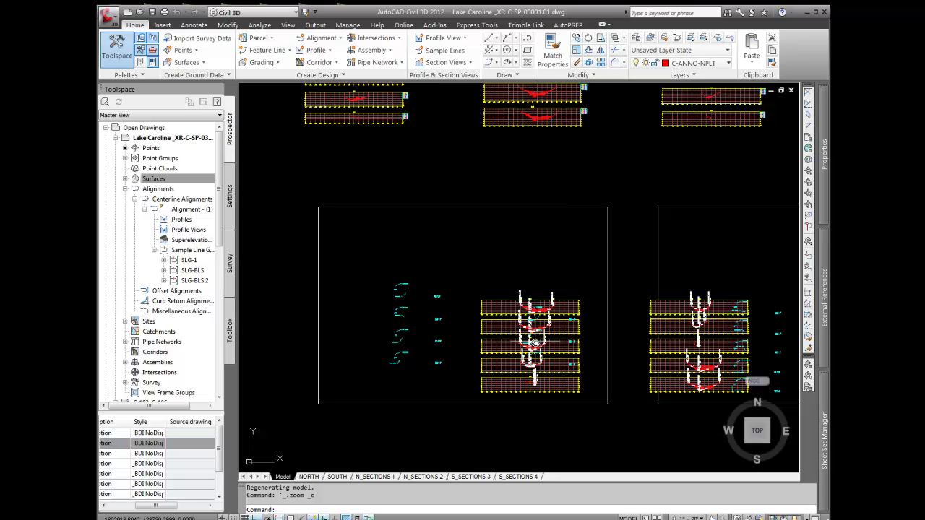
{"action": "middle_click_drag", "start_coordinate": [543, 311], "coordinate": [677, 372]}
{"action": "scroll", "coordinate": [415, 189], "scroll_direction": "up", "scroll_amount": 2}
{"action": "scroll", "coordinate": [416, 190], "scroll_direction": "up", "scroll_amount": 4}
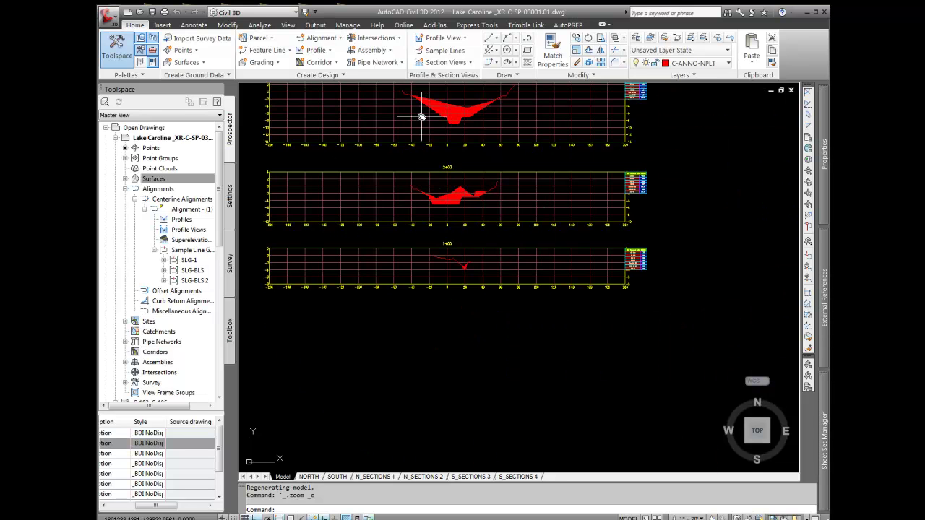
{"action": "left_click", "coordinate": [471, 62]}
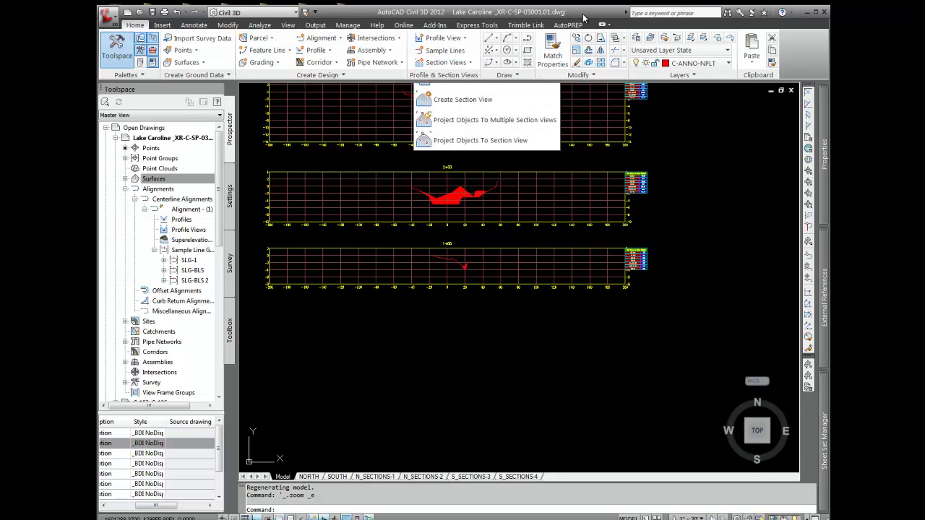
{"action": "scroll", "coordinate": [643, 261], "scroll_direction": "up", "scroll_amount": 5}
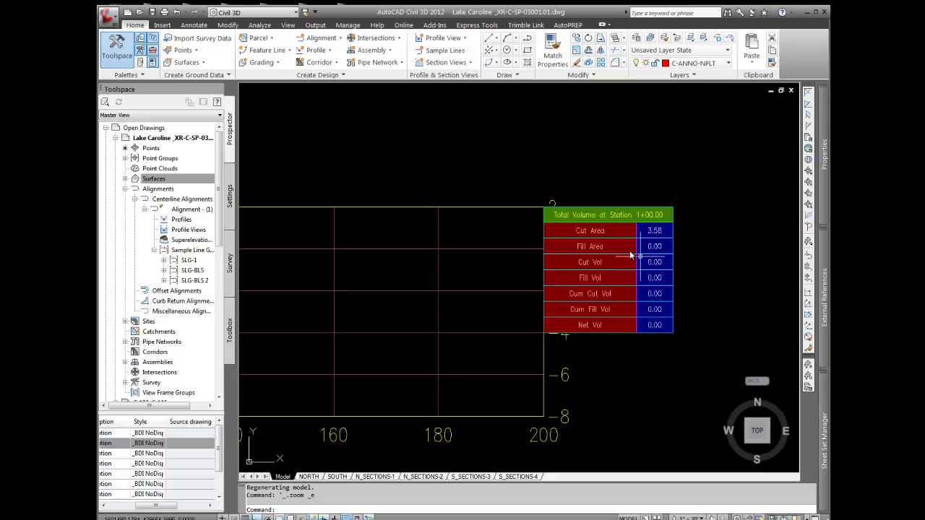
{"action": "left_click", "coordinate": [641, 260]}
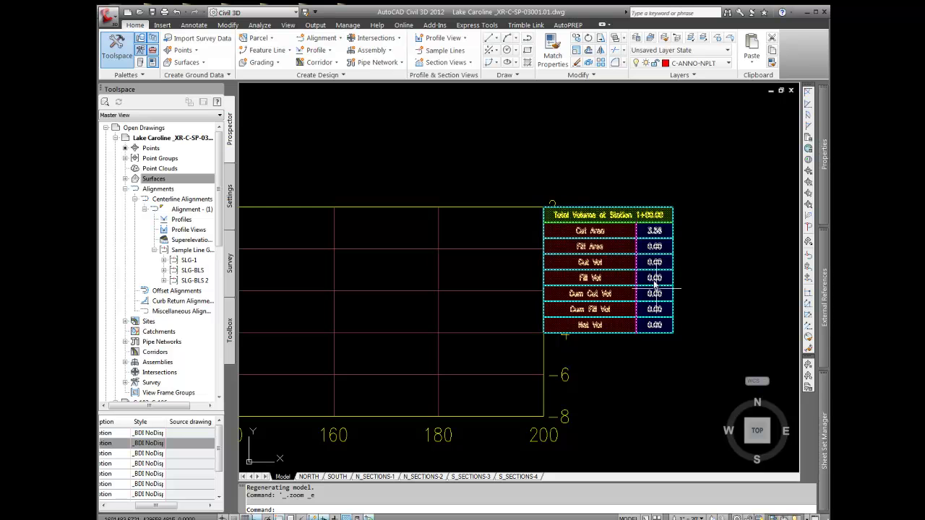
{"action": "key", "text": "Escape"}
{"action": "scroll", "coordinate": [607, 340], "scroll_direction": "down", "scroll_amount": 5}
{"action": "scroll", "coordinate": [615, 213], "scroll_direction": "up", "scroll_amount": 6}
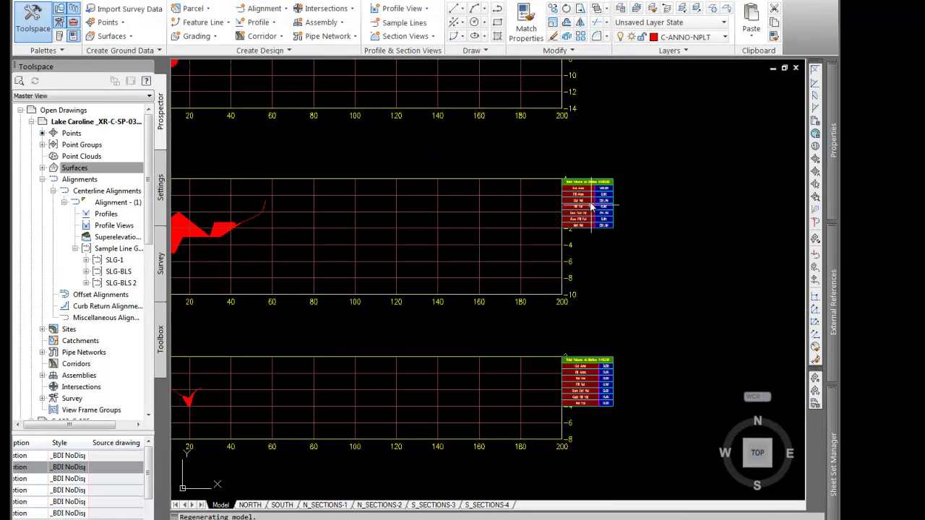
{"action": "left_click", "coordinate": [618, 203]}
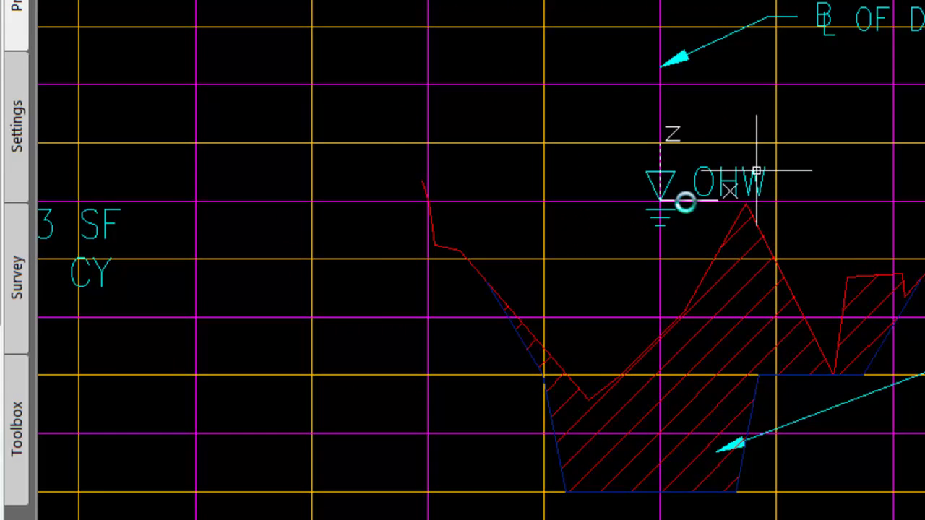
{"action": "middle_click_drag", "start_coordinate": [381, 302], "coordinate": [854, 297]}
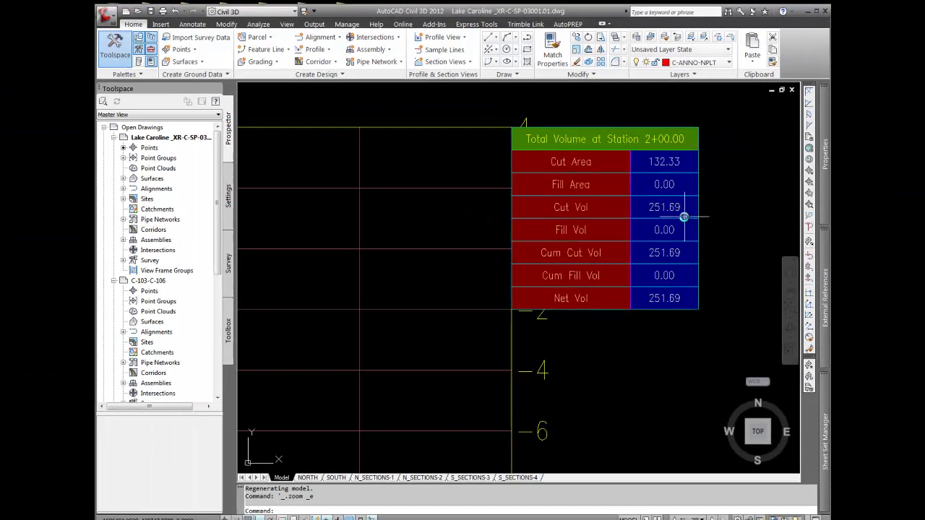
{"action": "middle_click", "coordinate": [827, 149]}
{"action": "middle_click", "coordinate": [826, 150]}
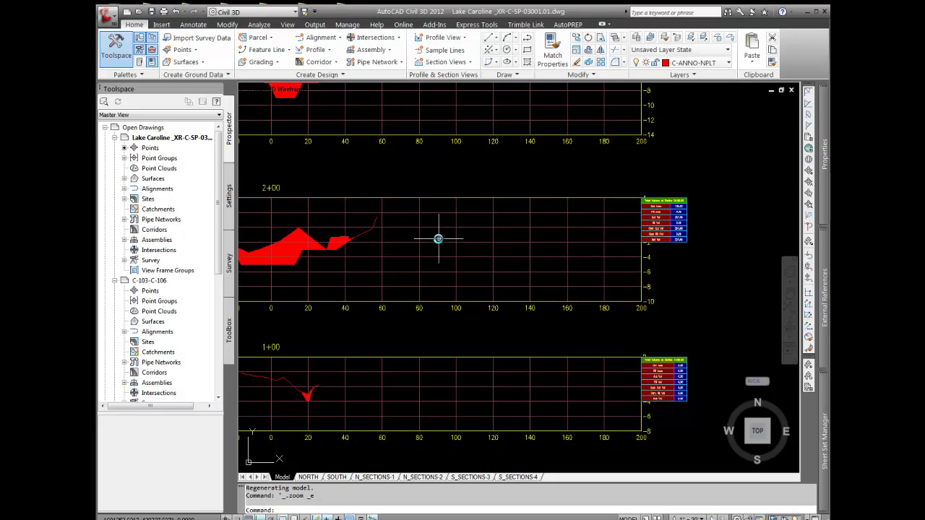
{"action": "middle_click_drag", "start_coordinate": [437, 238], "coordinate": [619, 252]}
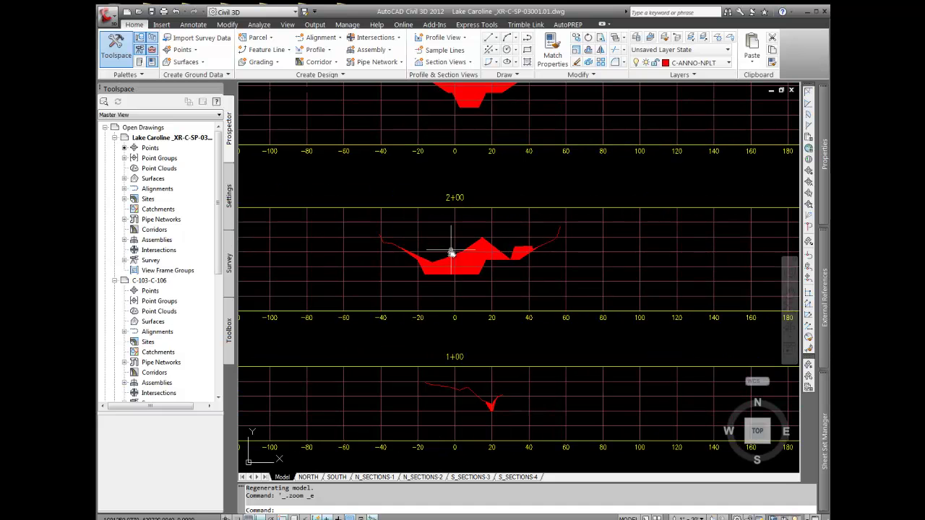
{"action": "scroll", "coordinate": [560, 278], "scroll_direction": "down", "scroll_amount": 2}
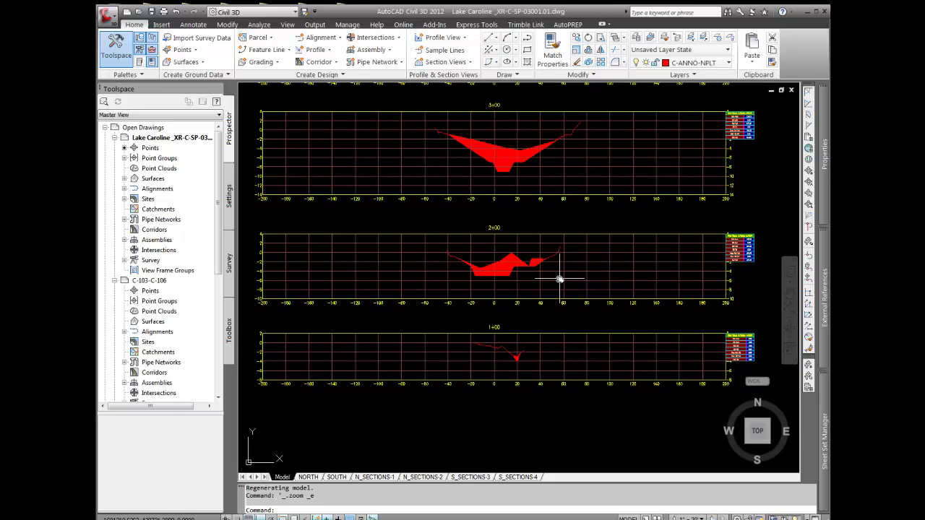